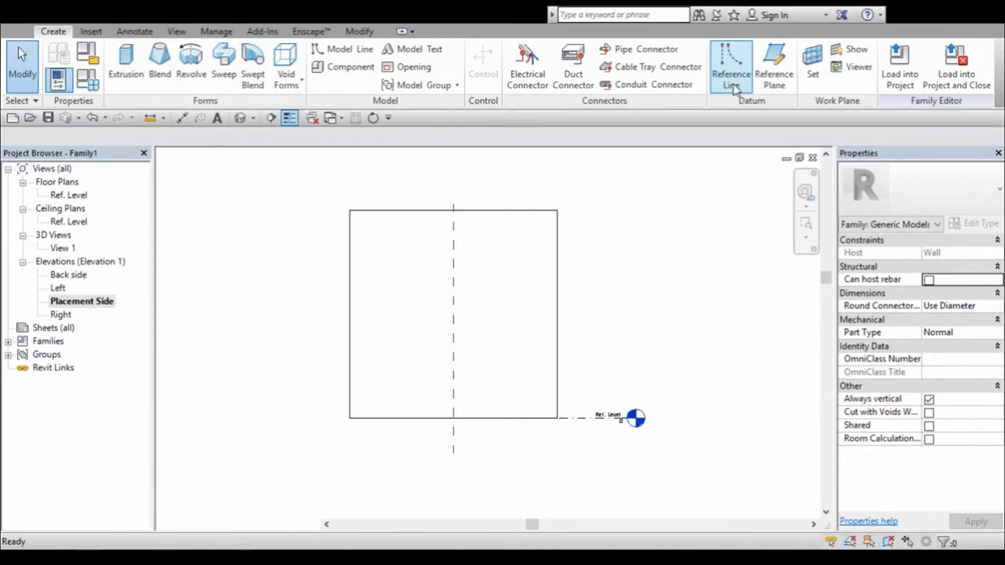
- Place a horizontal reference line 210 above the bottom edge with Pick Lines
left_click(731, 69)
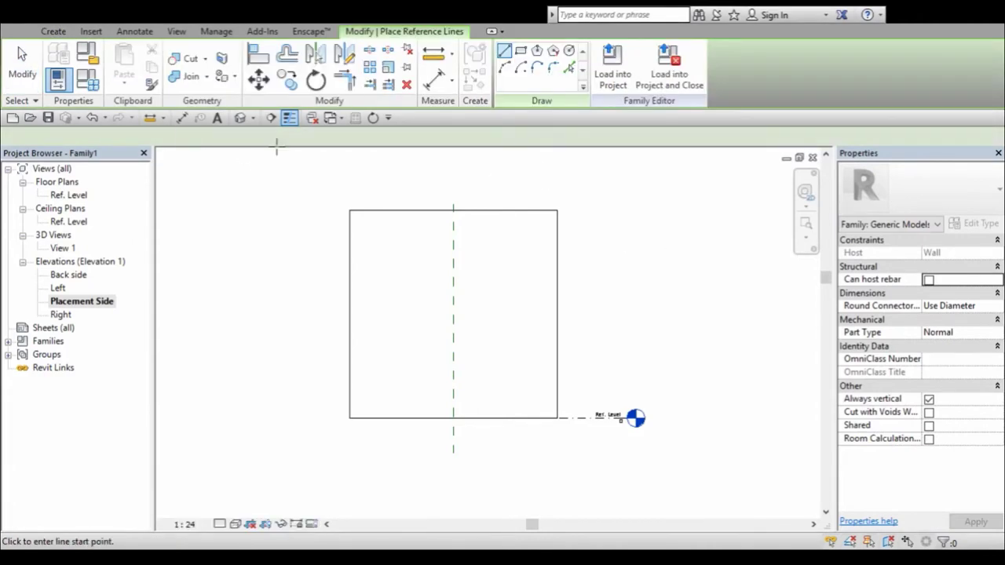
left_click(568, 69)
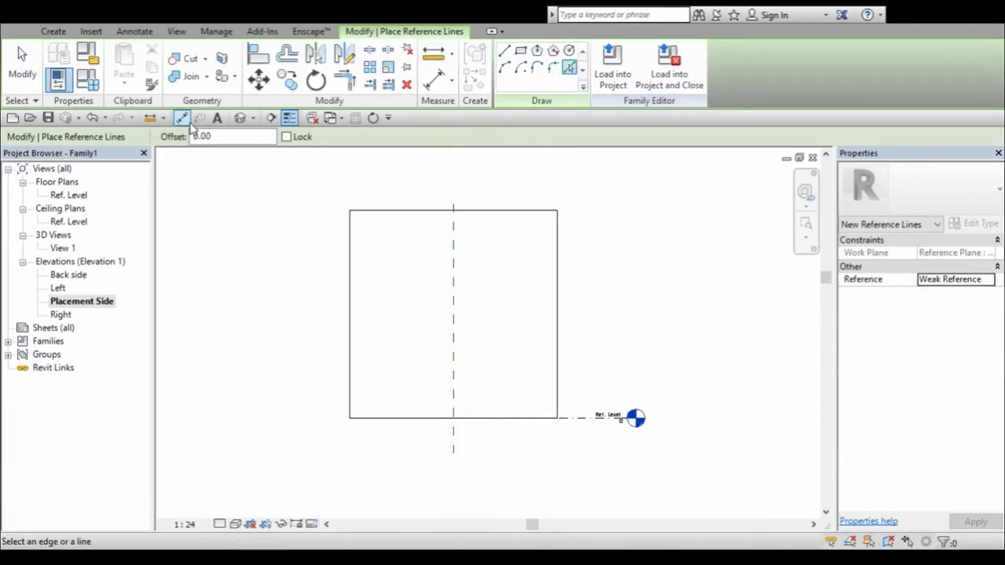
left_click_drag(221, 137, 145, 150)
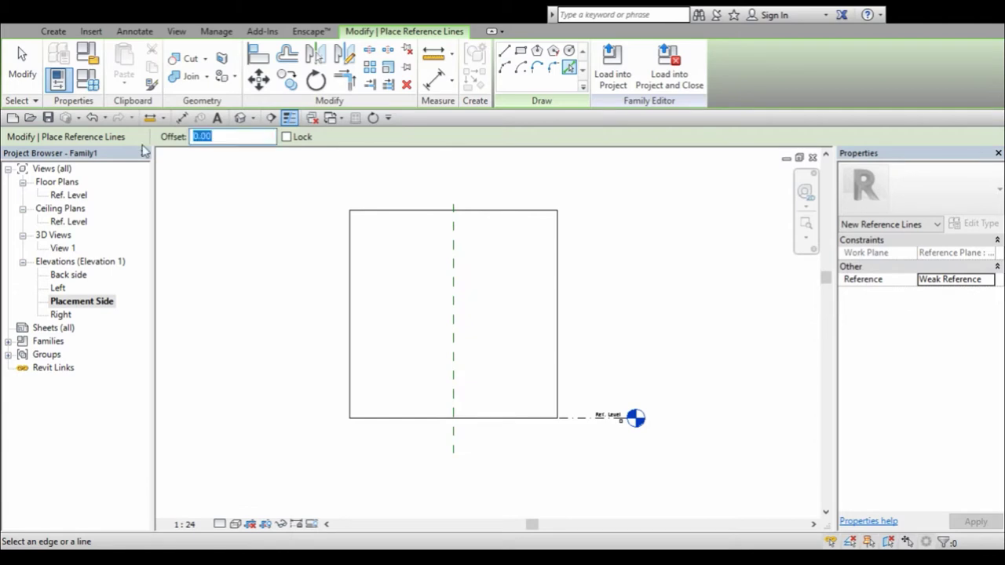
type("210")
key("Return")
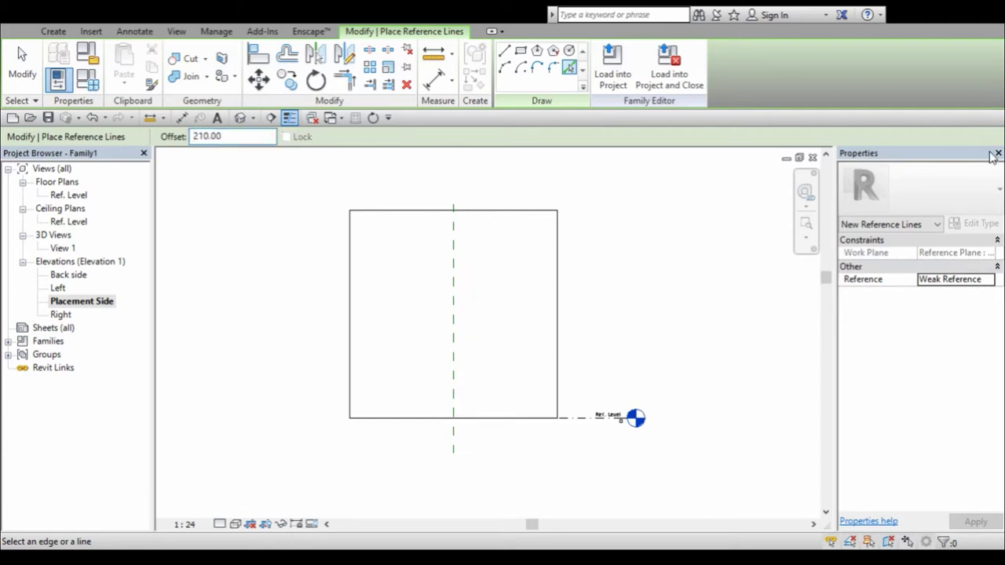
left_click(487, 418)
- Add four more horizontal reference lines spaced 30 apart below it
left_click_drag(227, 136, 132, 169)
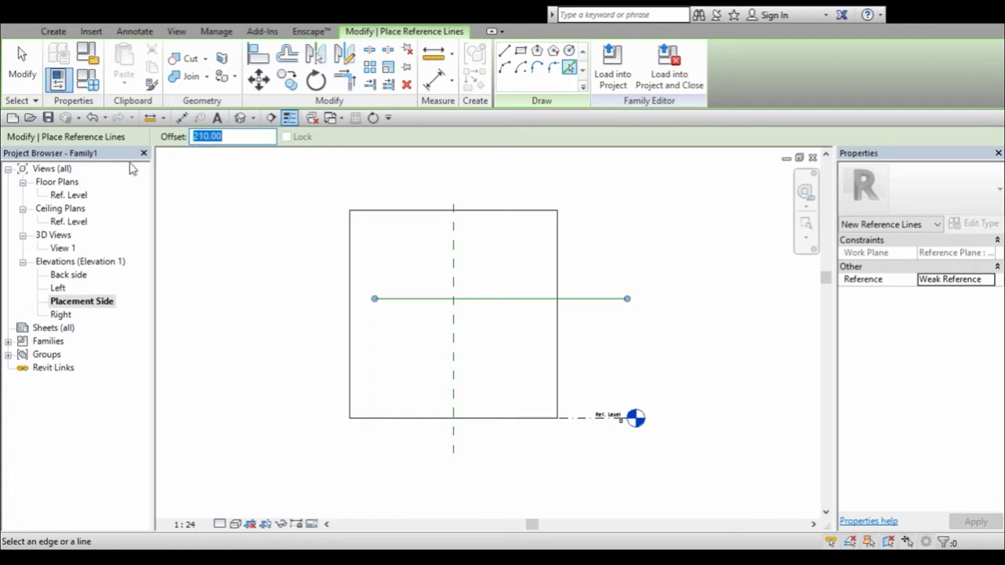
type("30")
key("Return")
left_click(432, 311)
left_click(428, 324)
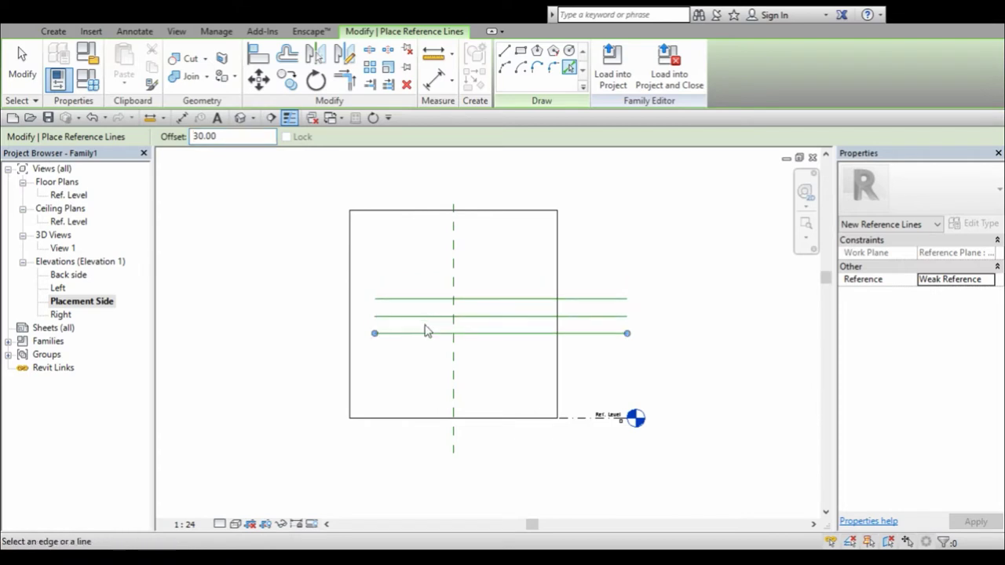
left_click(424, 341)
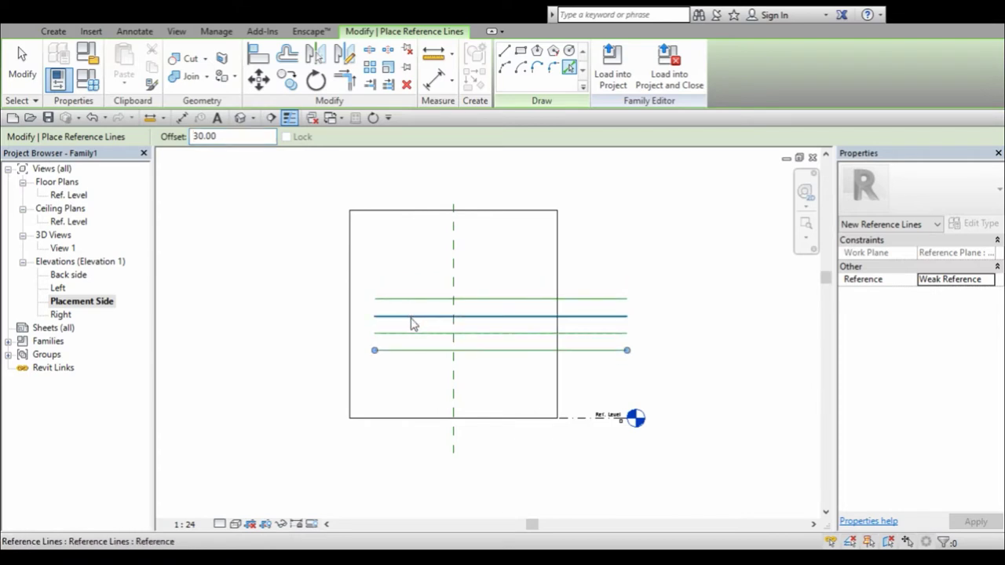
left_click(418, 358)
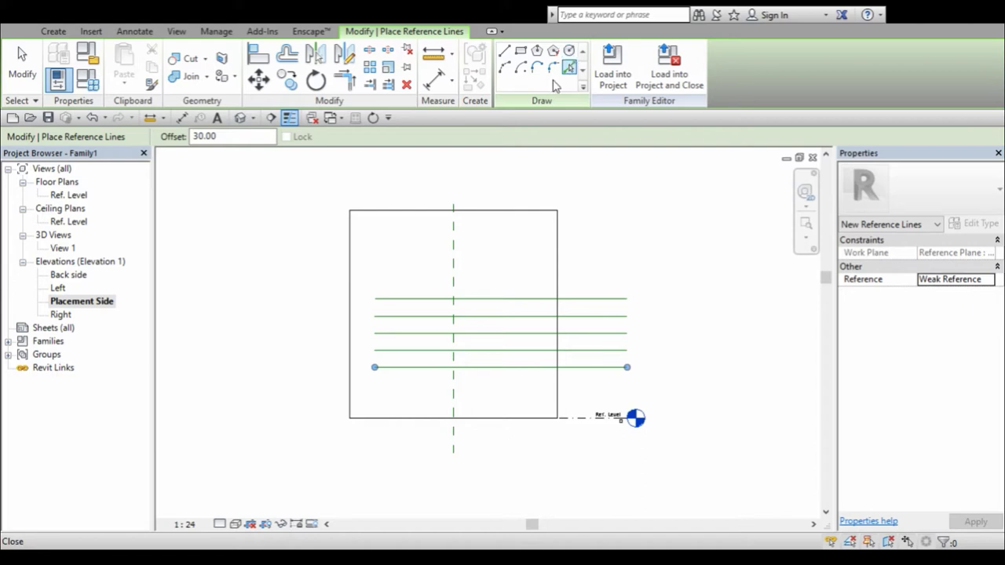
- Place vertical reference lines offset 40 either side of the centre line, plus two at offset 20
double_click(224, 136)
type("40")
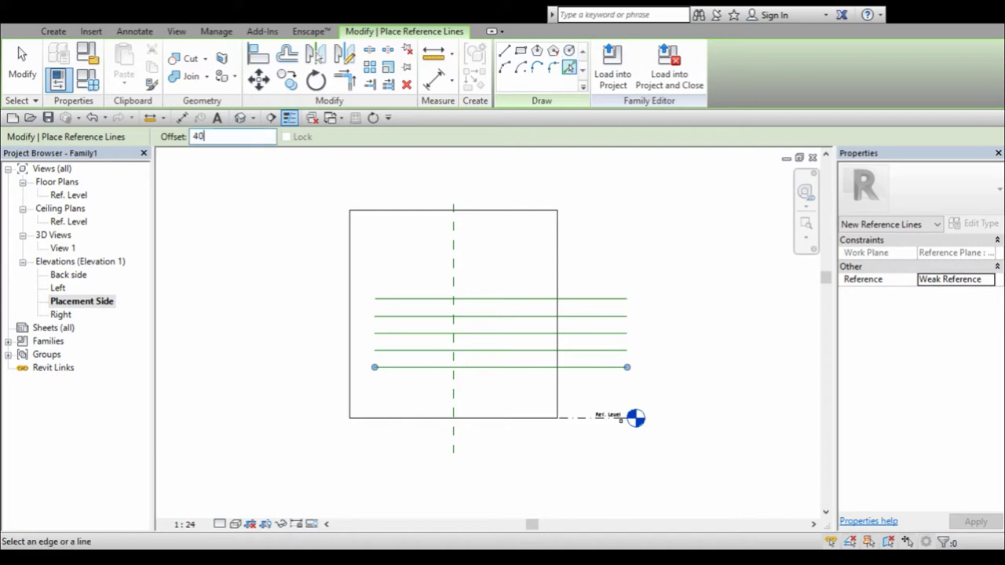
left_click(457, 330)
left_click(449, 330)
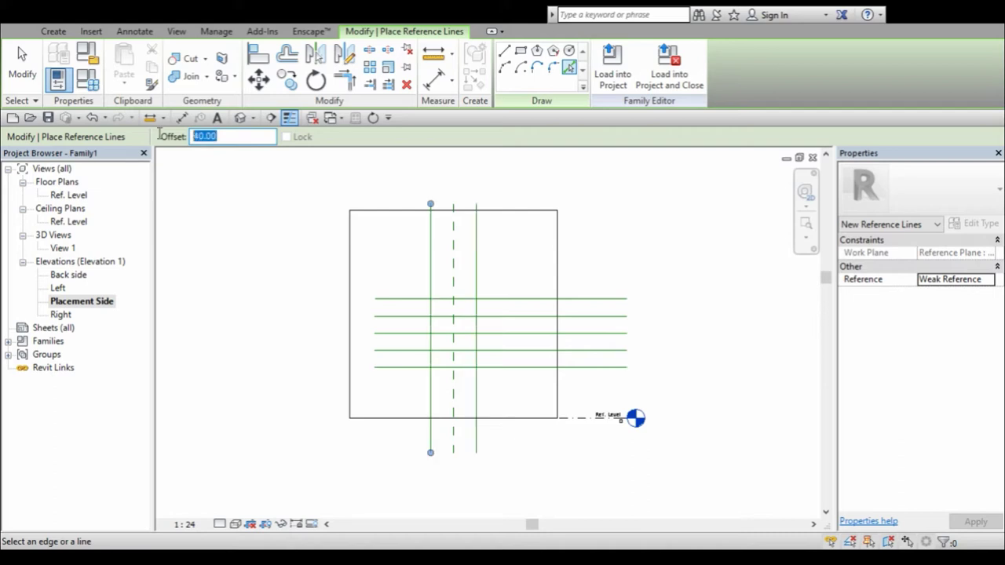
type("20")
left_click(427, 282)
left_click(479, 284)
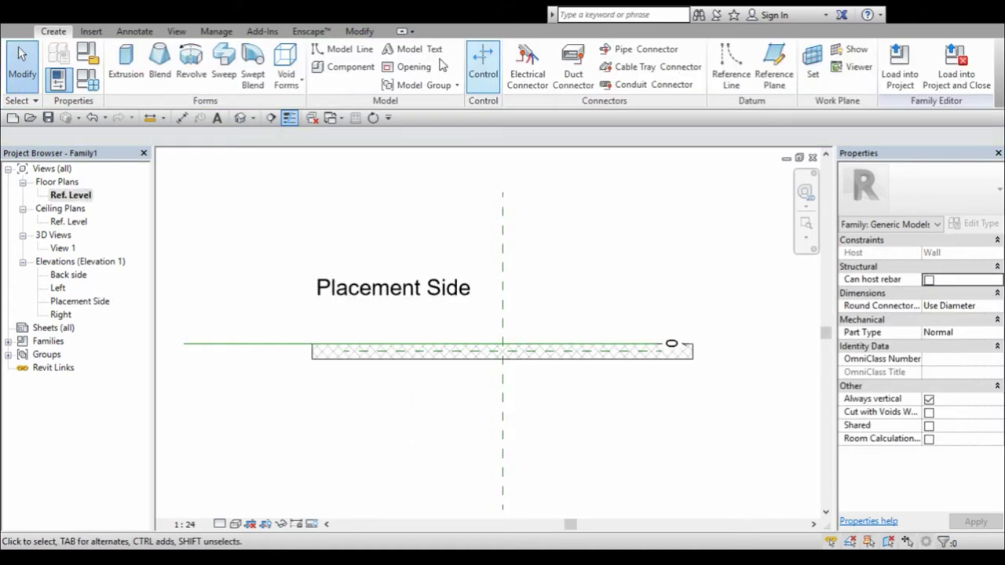
- Add reference lines in front of the wall face at offsets 10 and 30
key("r")
key("l")
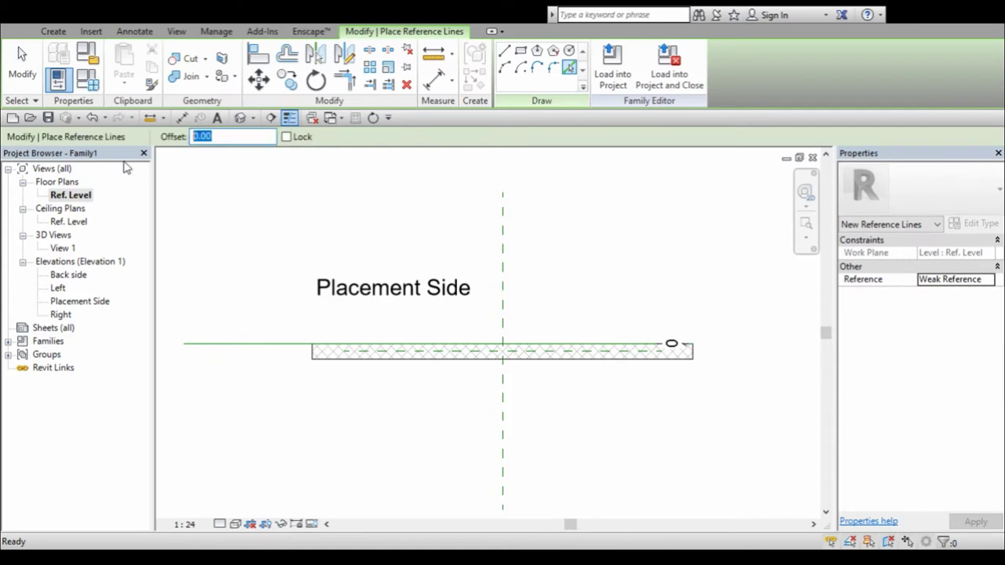
type("10")
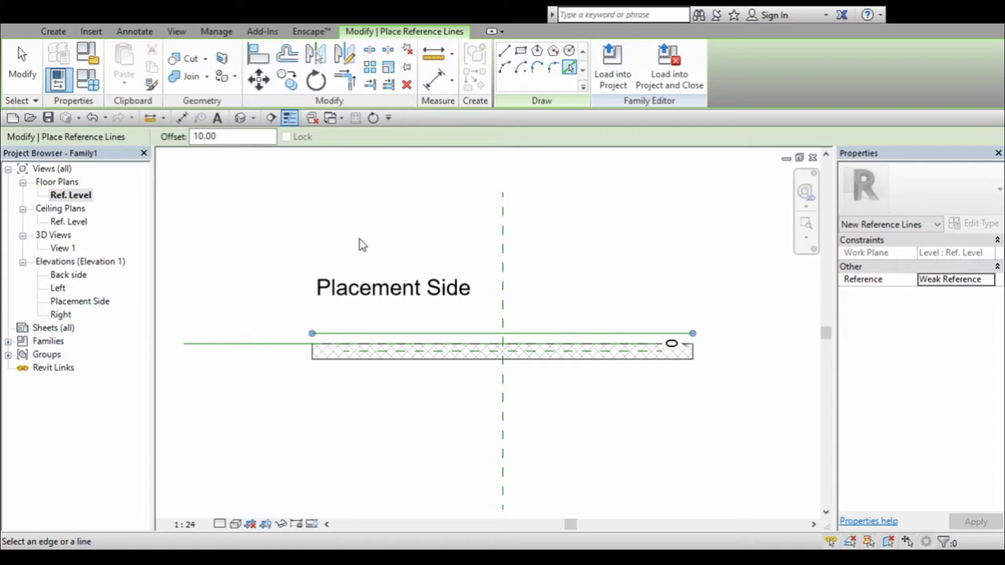
double_click(235, 139)
type("3")
type("0")
key("Return")
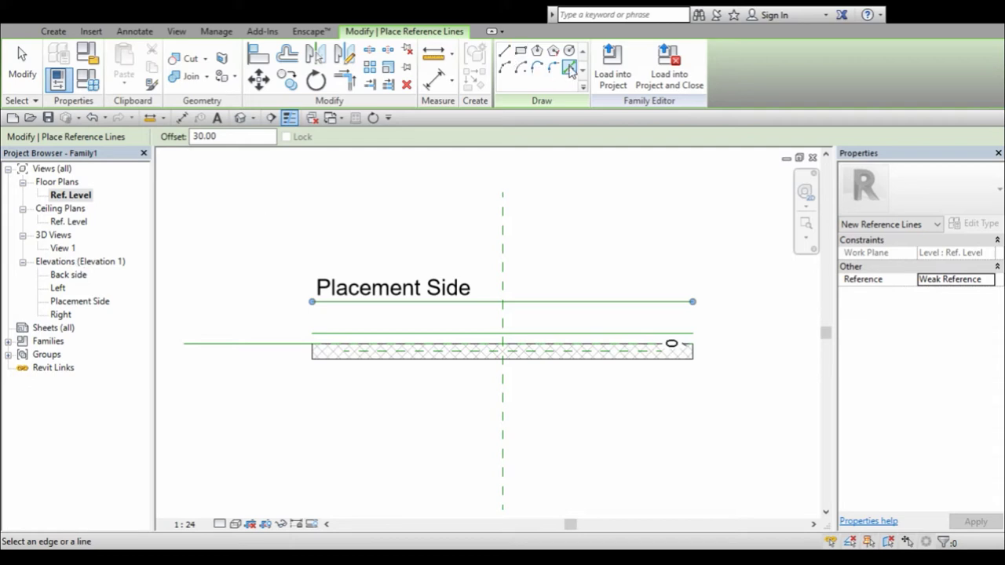
- Add reference lines offset 60 on either side of the centre plane
double_click(216, 136)
type("60")
key("Return")
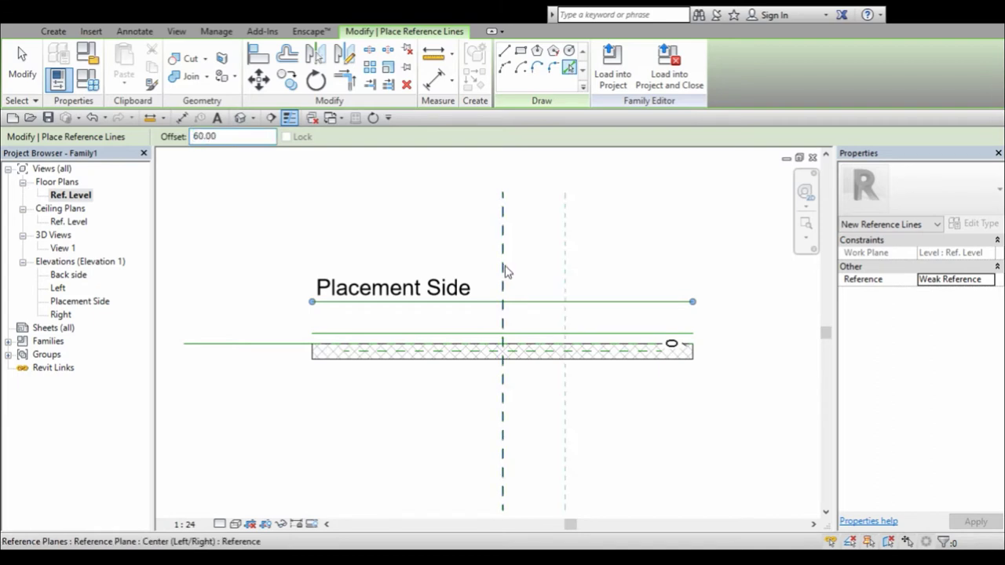
left_click(506, 271)
left_click(488, 268)
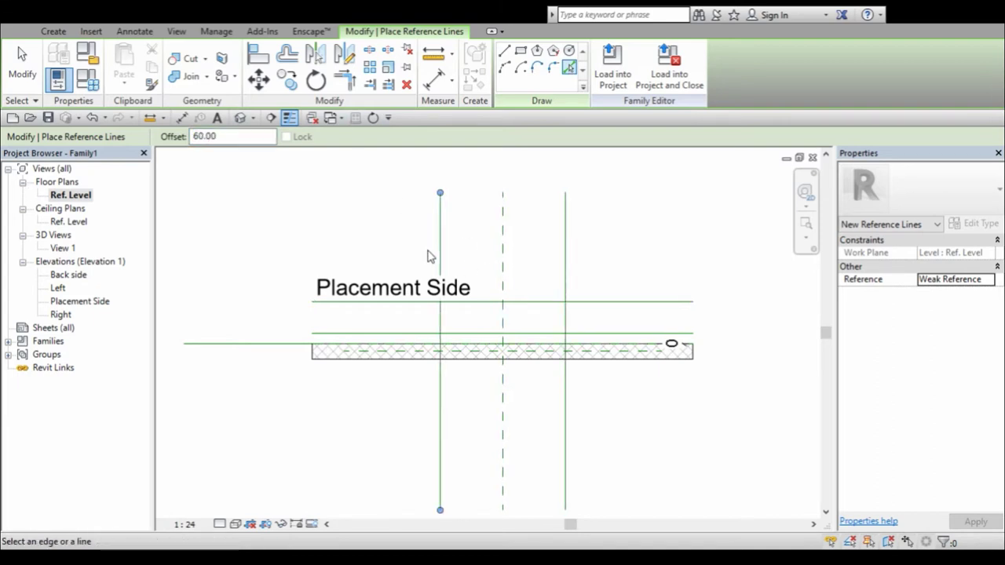
scroll(503, 348, "up", 3)
key("Escape")
key("Escape")
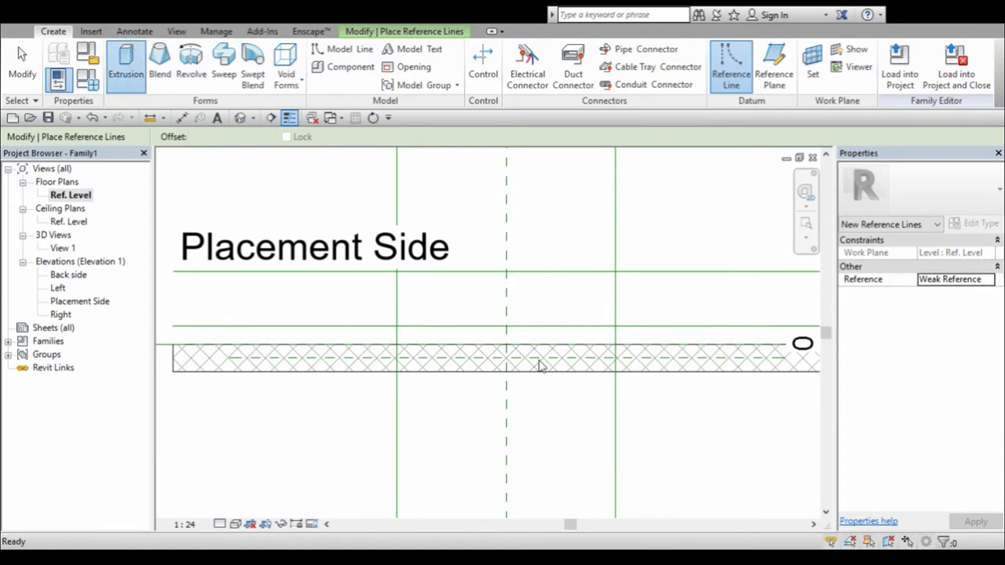
- Sketch a rectangle between the central reference-line intersections and extrude it 2.50 deep
left_click(398, 272)
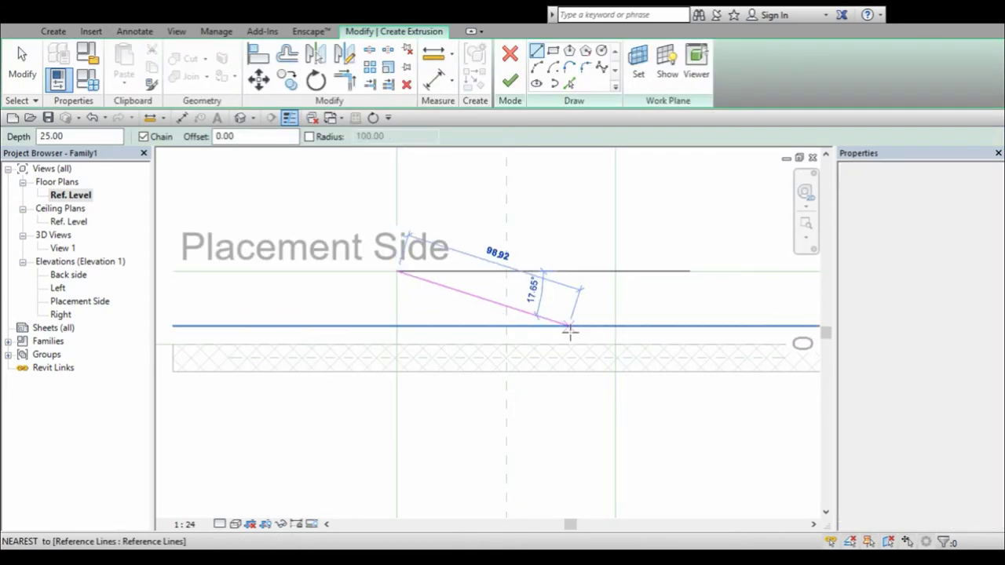
left_click(553, 50)
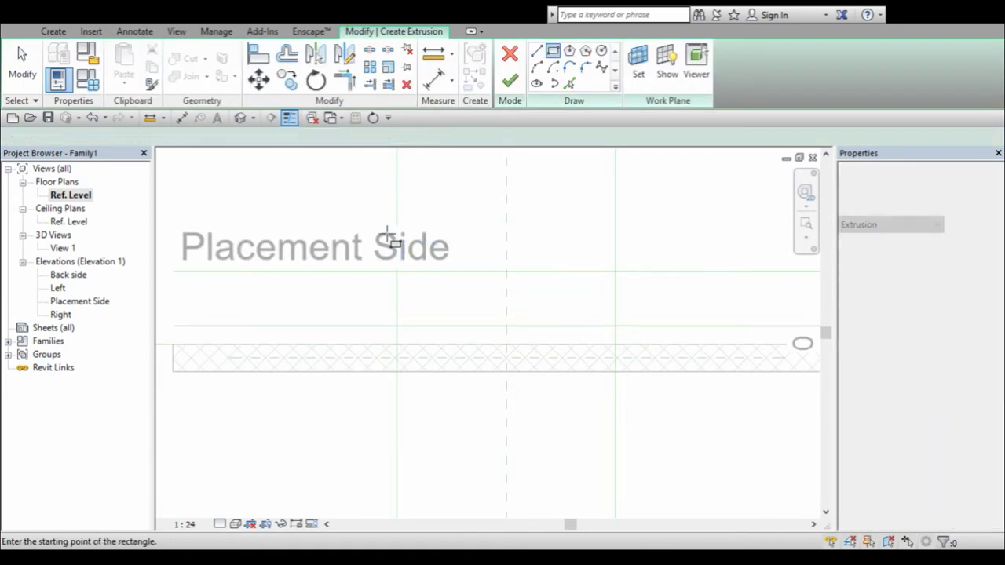
left_click(398, 272)
left_click(615, 326)
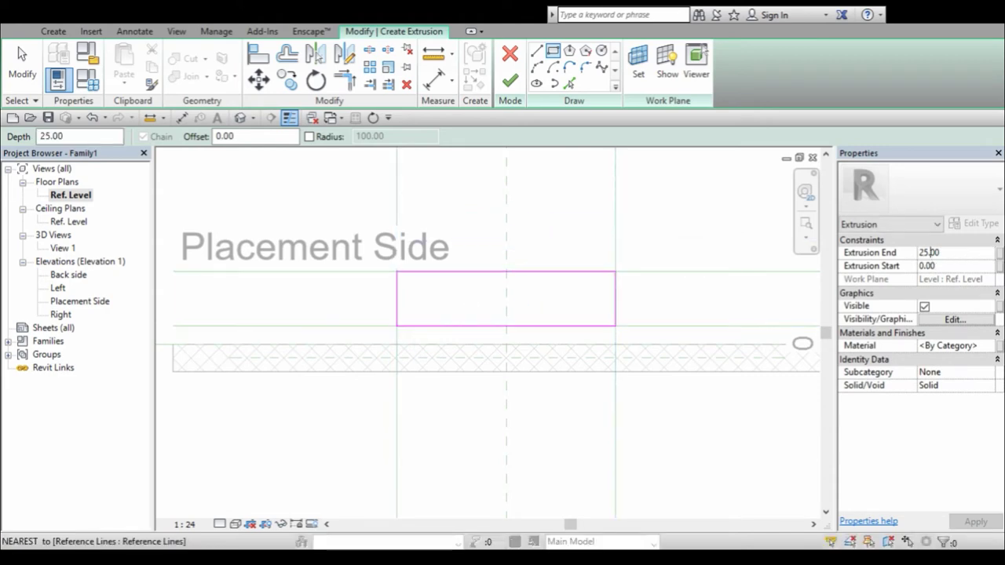
key("BackSpace")
key("Left")
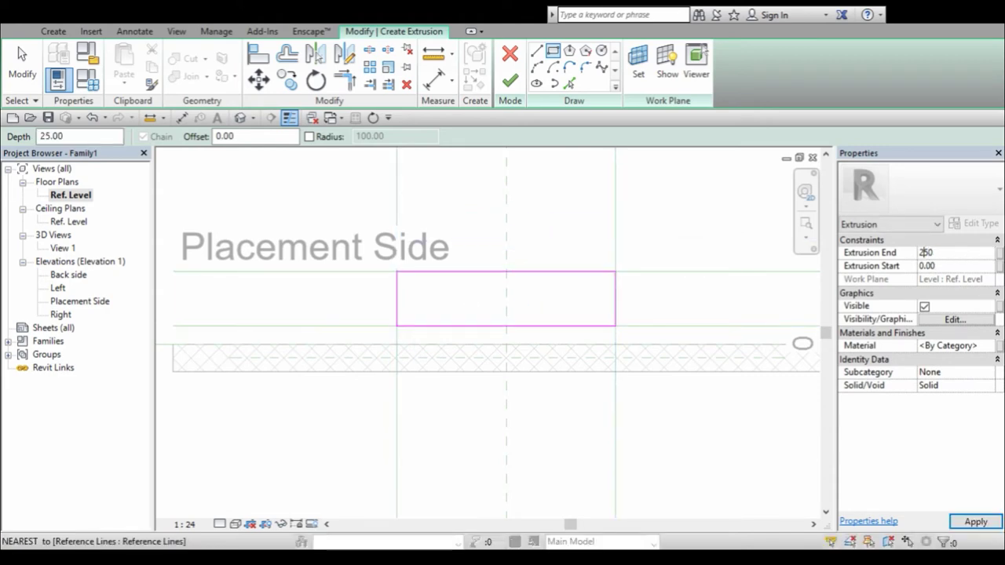
key("BackSpace")
type(".")
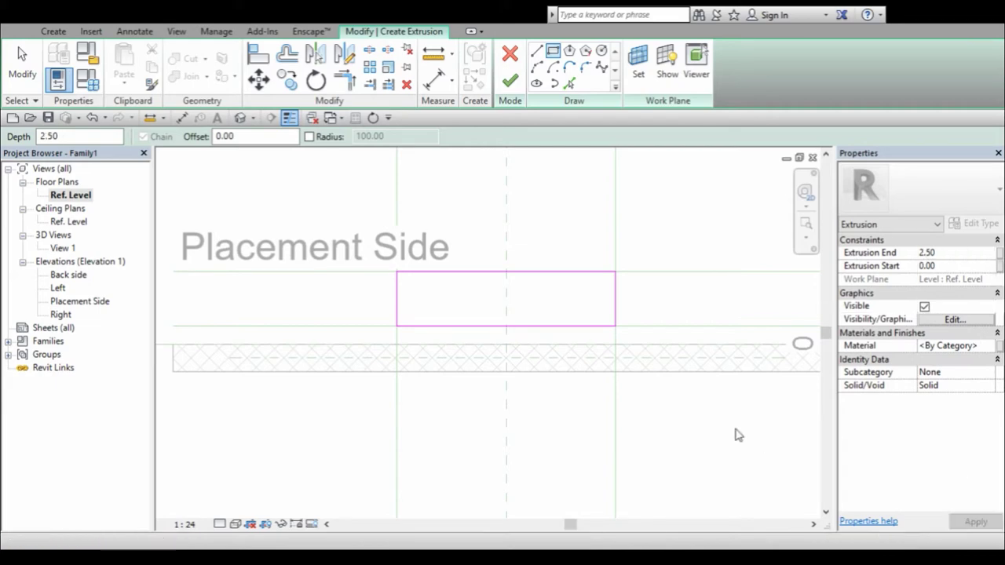
left_click(509, 80)
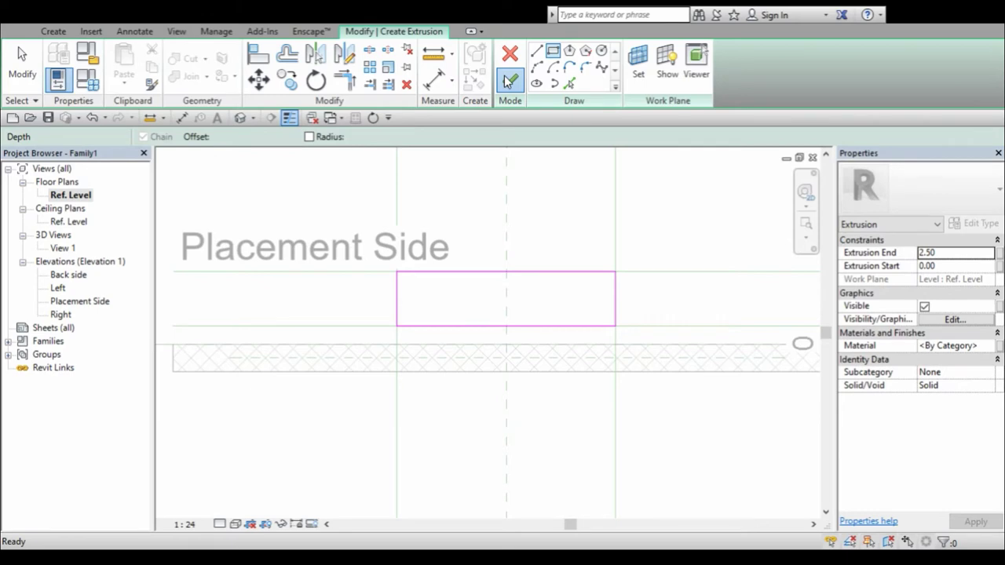
left_click(509, 80)
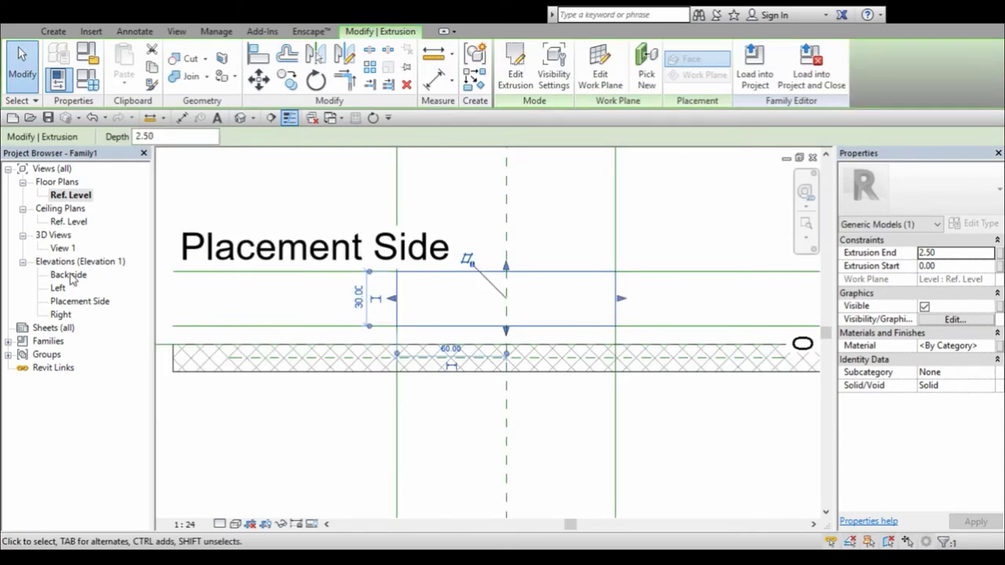
- In the Placement Side elevation, drag the shelf slab up to the lowest horizontal reference line
double_click(80, 300)
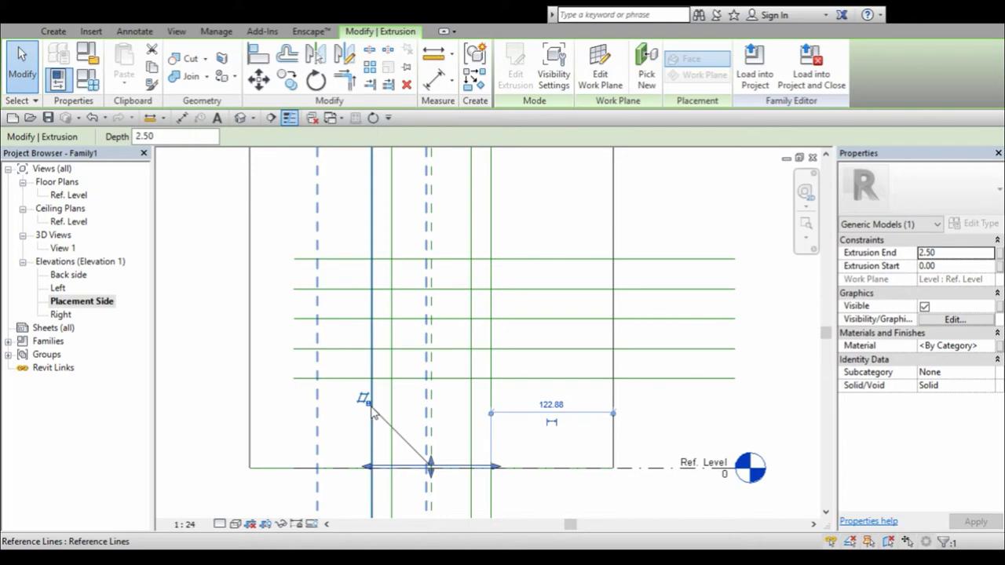
left_click_drag(372, 410, 389, 491)
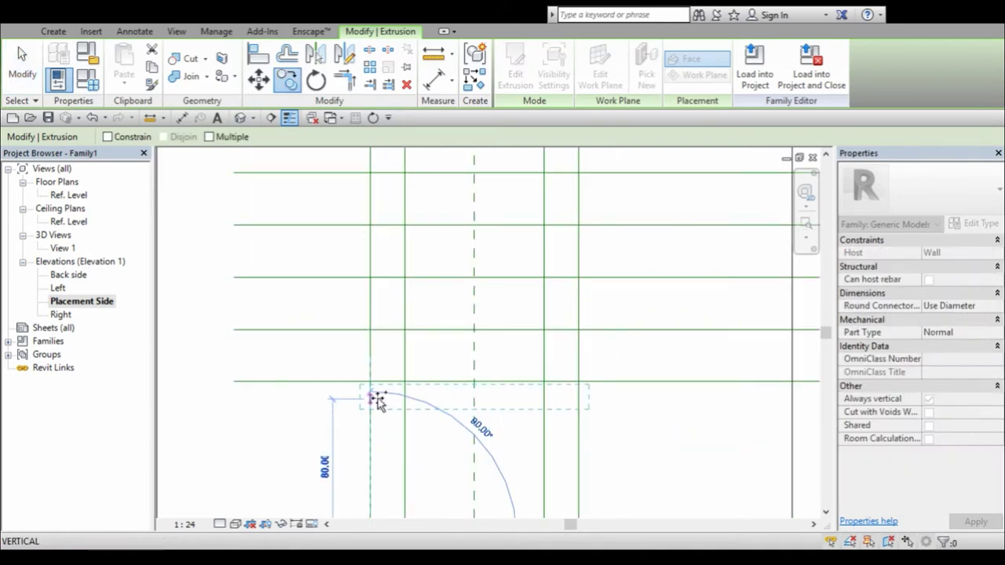
key("Escape")
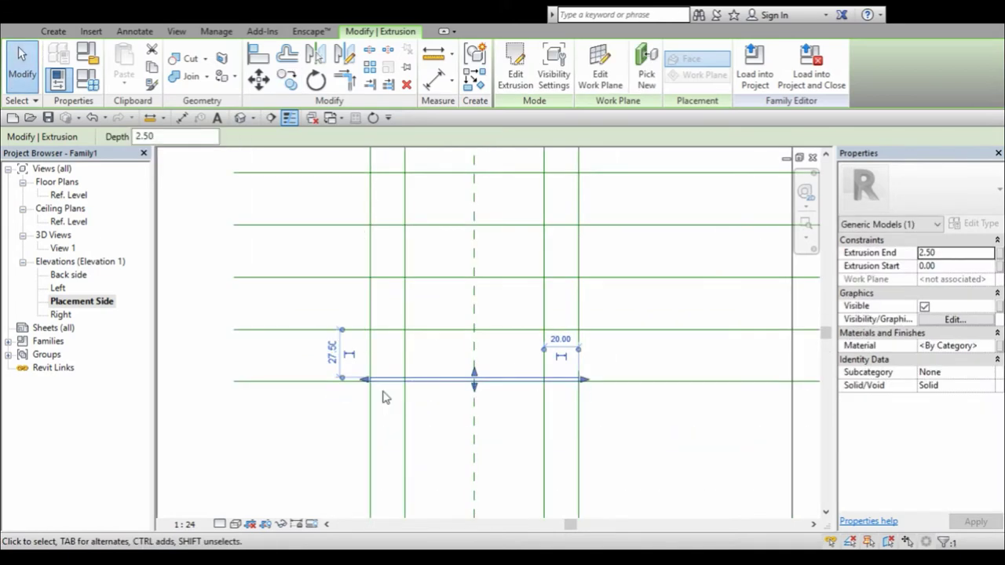
scroll(383, 397, "up", 3)
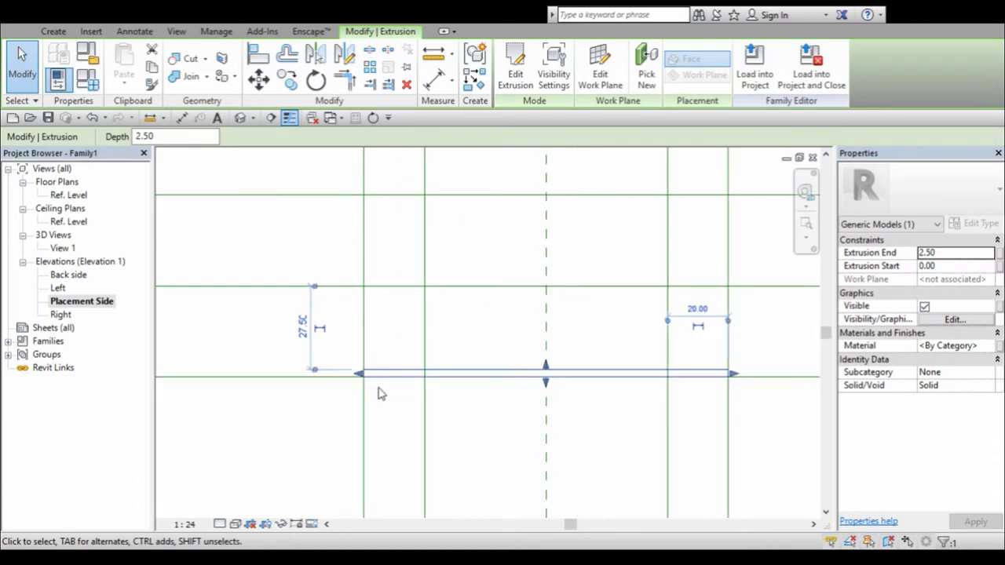
- Move the shelf slab with MV onto the next reference line and reselect it
key("m")
key("v")
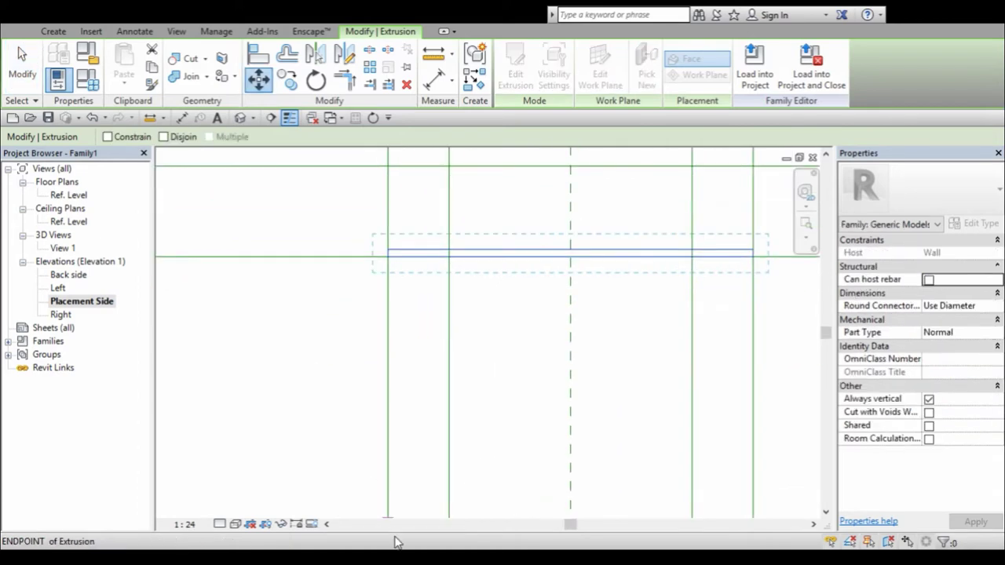
scroll(388, 259, "up", 2)
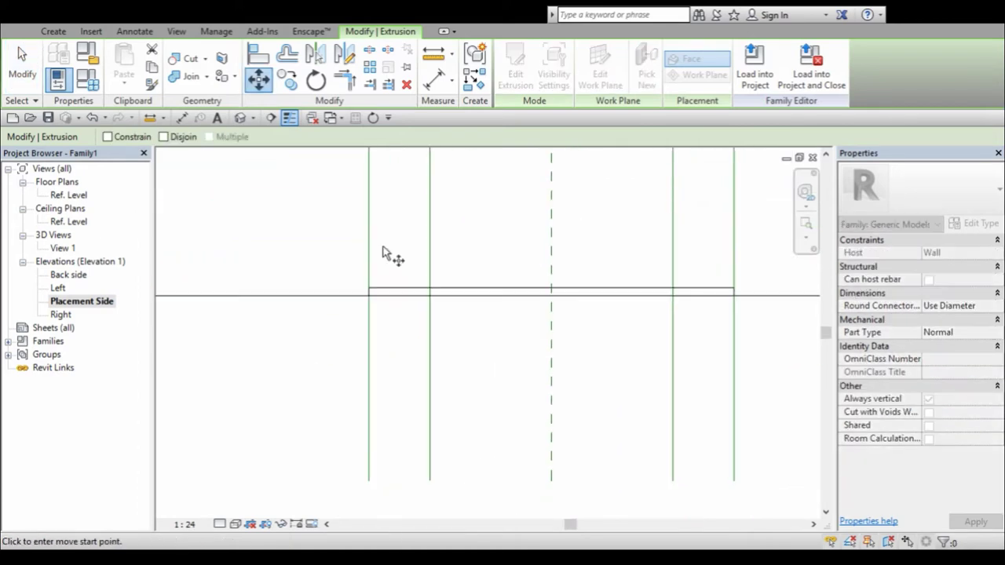
left_click(393, 196)
scroll(426, 305, "down", 3)
left_click(426, 305)
scroll(436, 298, "down", 1)
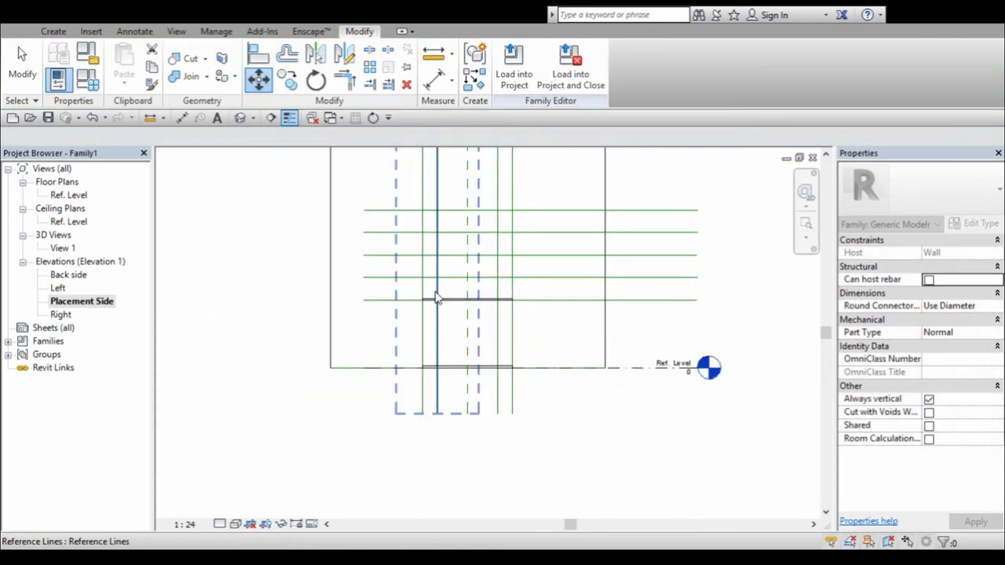
left_click(436, 299)
scroll(432, 302, "up", 5)
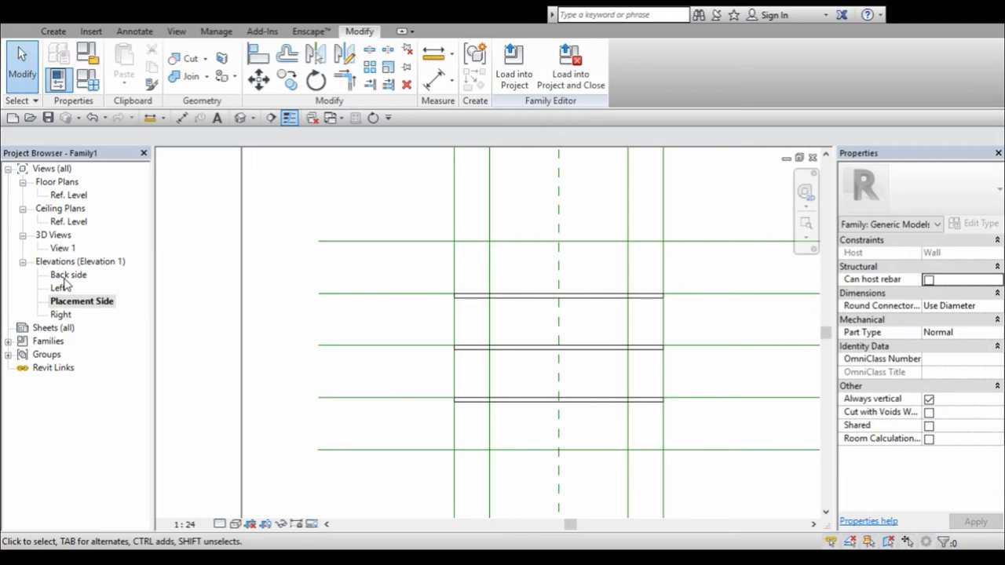
- Open the Left elevation and start RL reference lines with offset 15
double_click(65, 284)
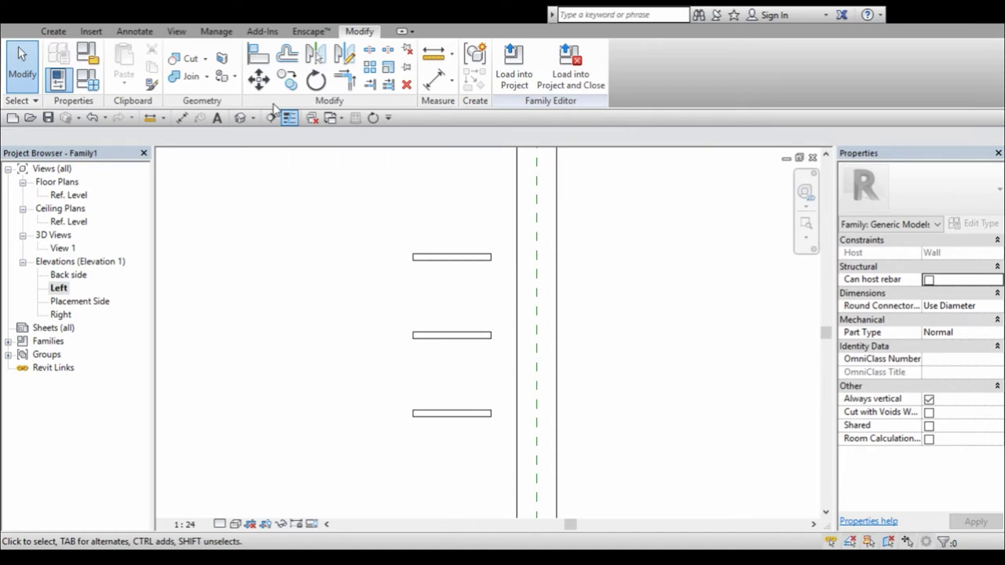
key("r")
key("l")
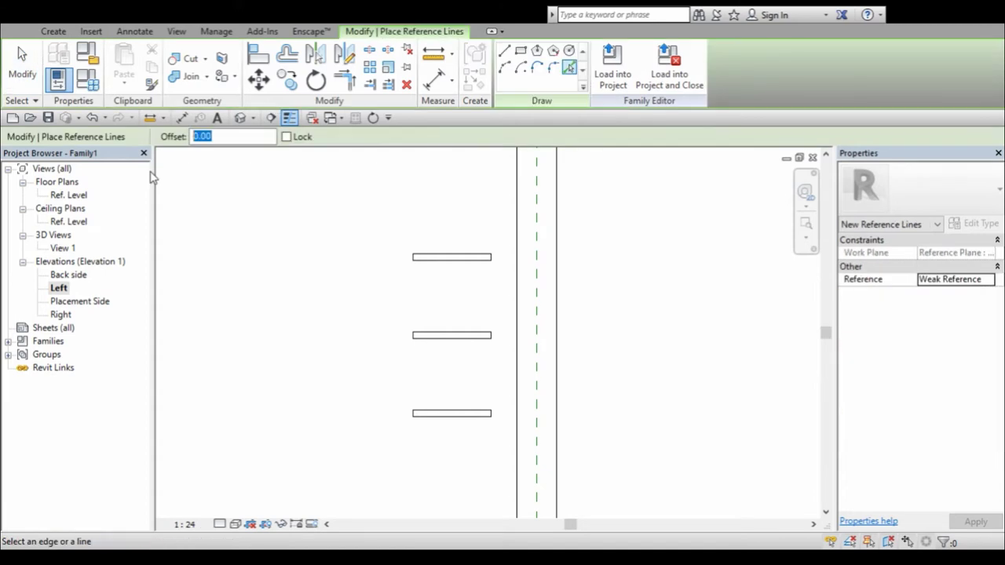
type("15")
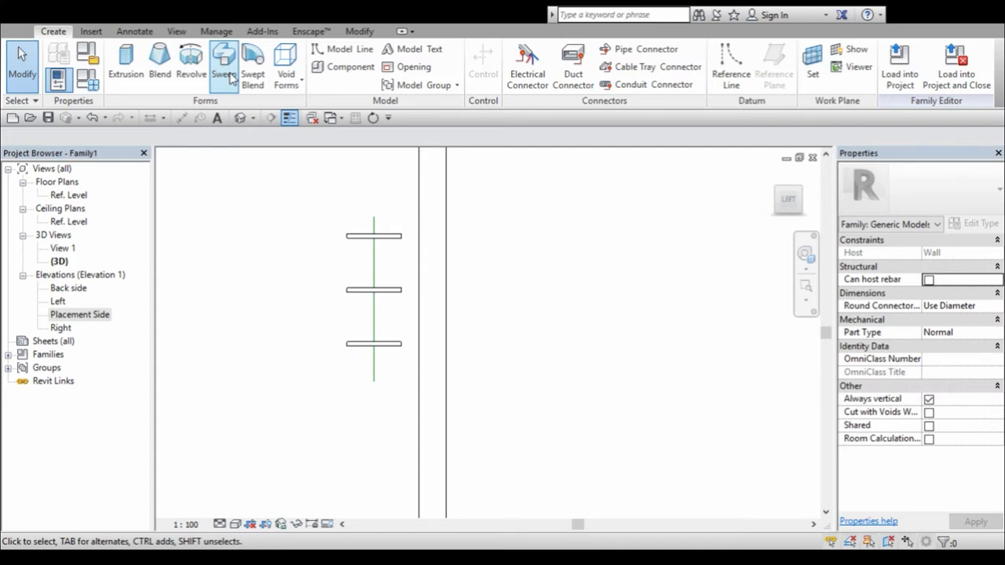
- Start a solid extrusion and draw the rectangular shelf profile
left_click(125, 63)
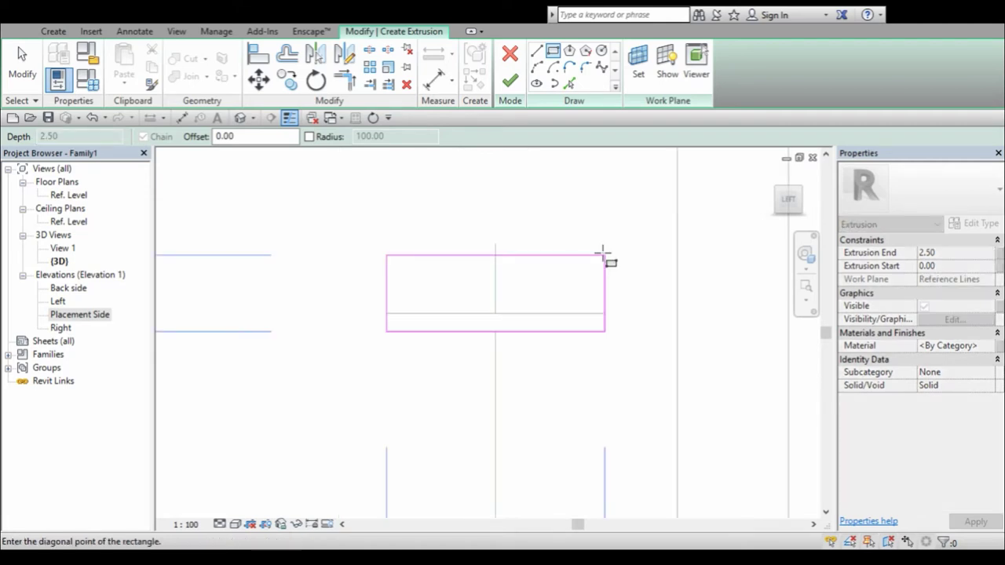
left_click(603, 252)
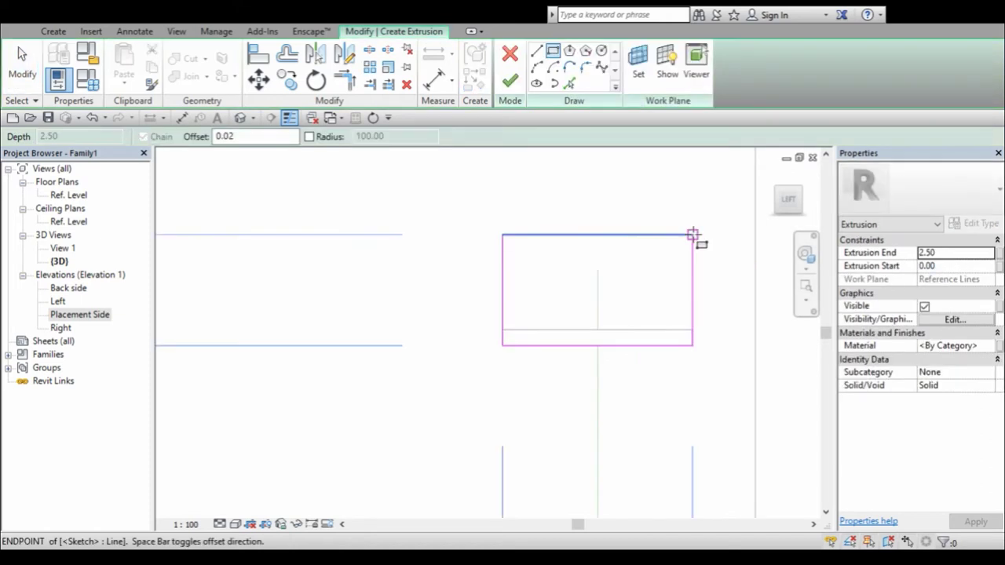
- Draw another shelf rectangle and select the Offset value to set it to 0.02
left_click(692, 233)
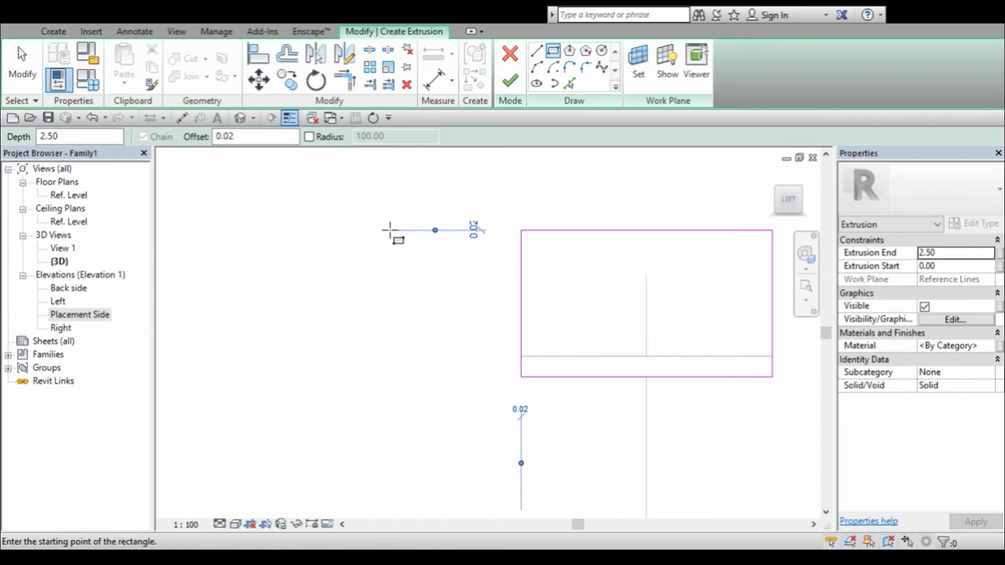
double_click(228, 136)
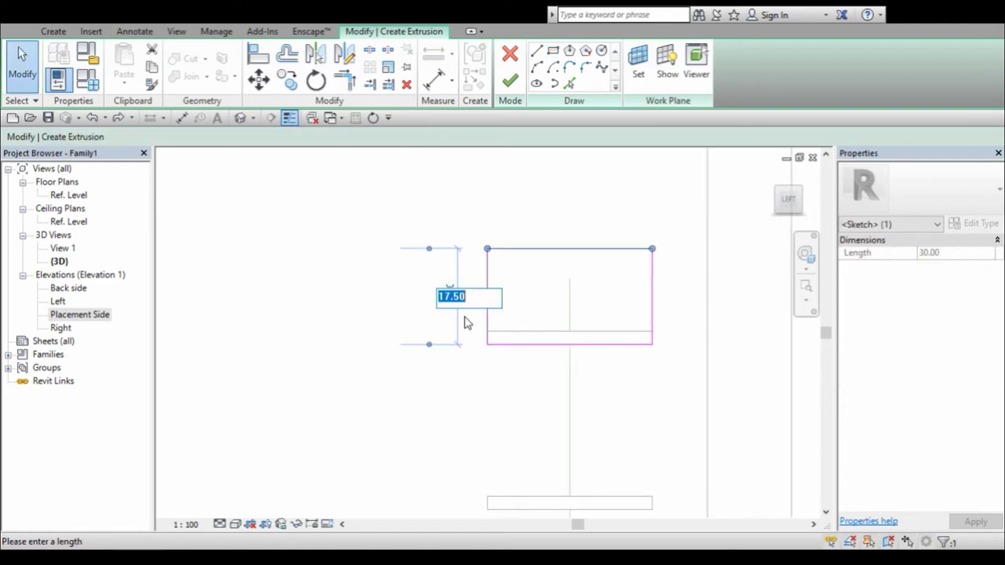
- Enter 12.5 as the shelf rectangle's height
type("12.5")
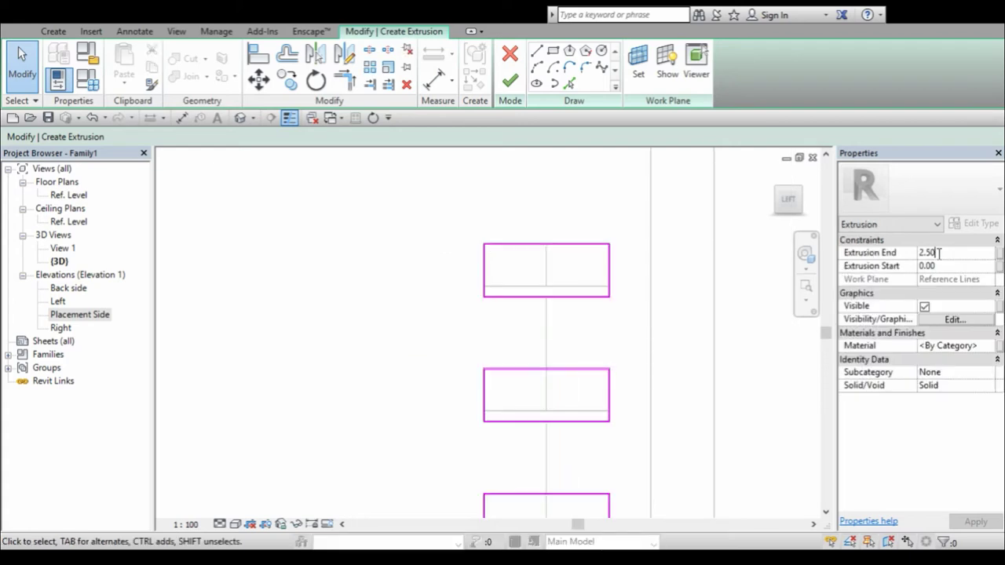
- Set the shelf extrusion's Extrusion End value to 1.00
left_click(939, 253)
type("1.00")
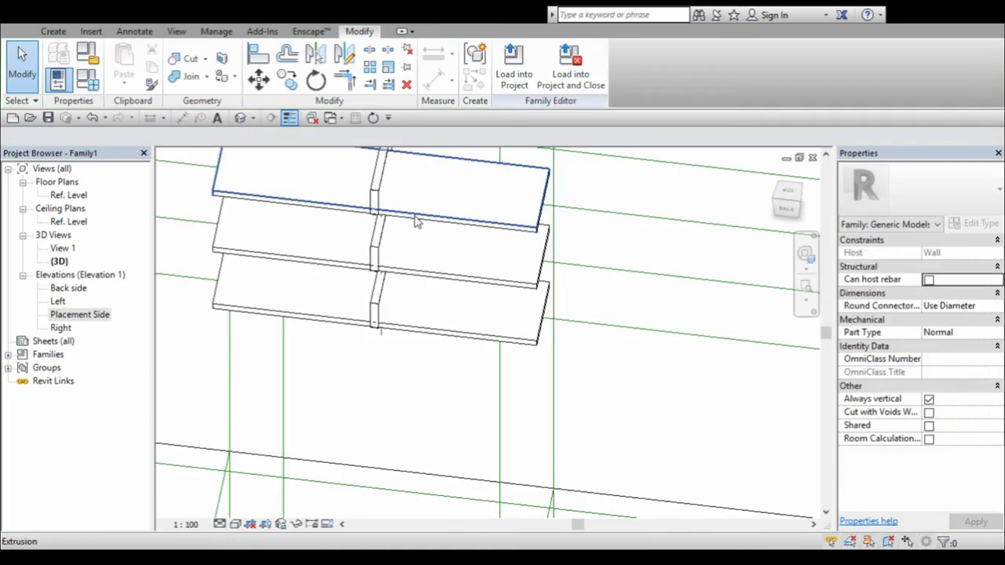
- Temporarily hide the top shelf slab using HH
left_click(416, 222)
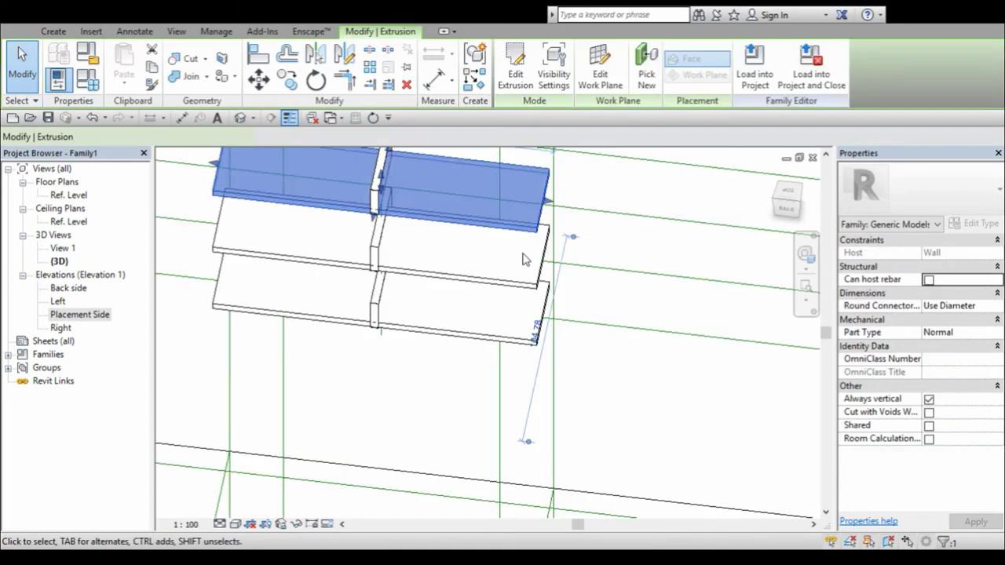
key("h")
key("h")
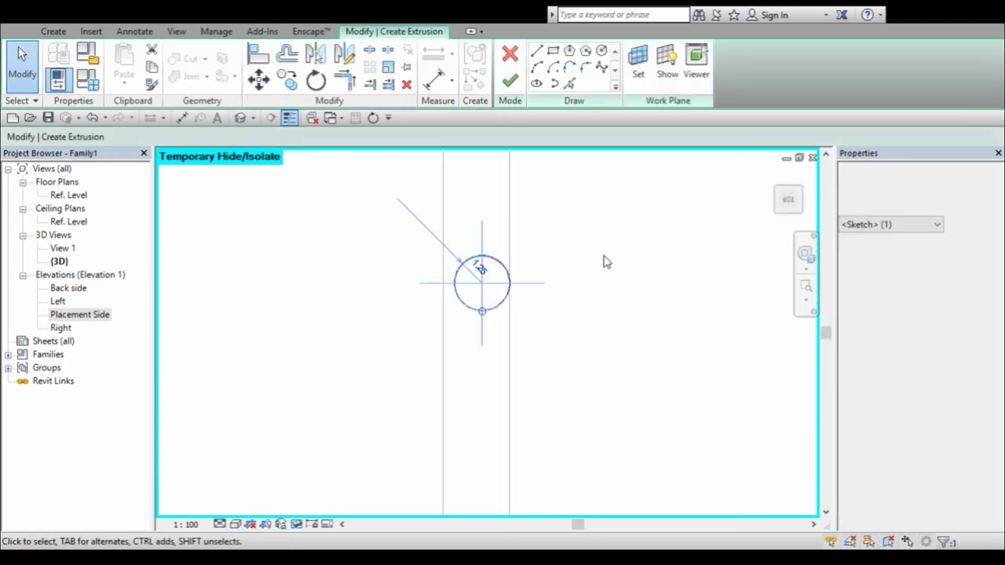
- Nudge the circle sketch left, deselect it, and start a new 15-deep extrusion
key("Left")
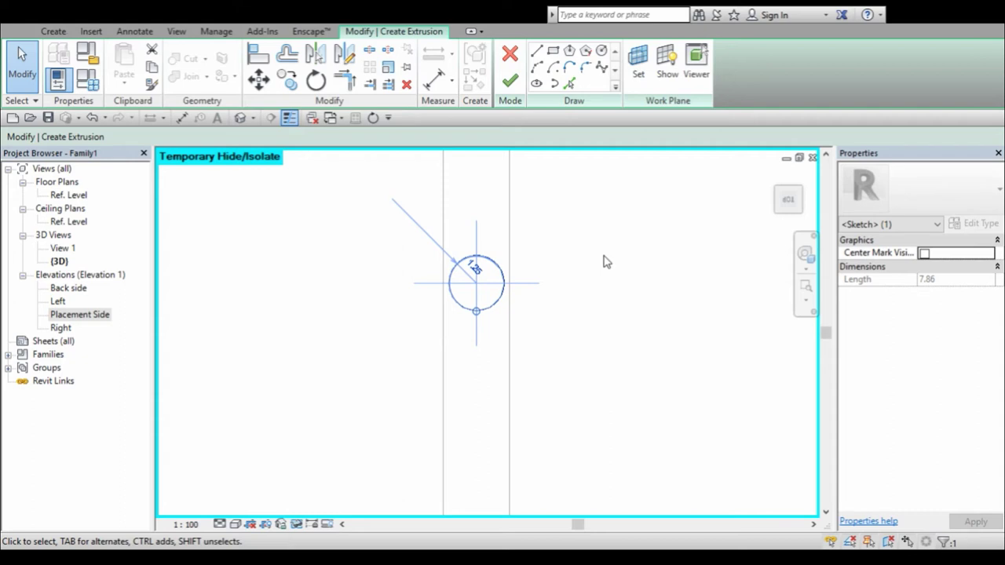
left_click(605, 262)
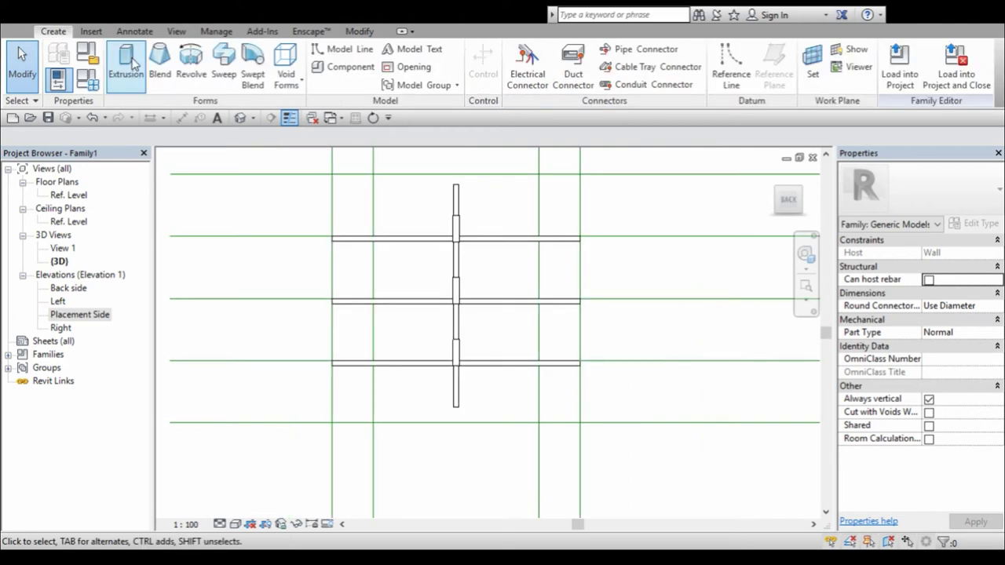
left_click(131, 65)
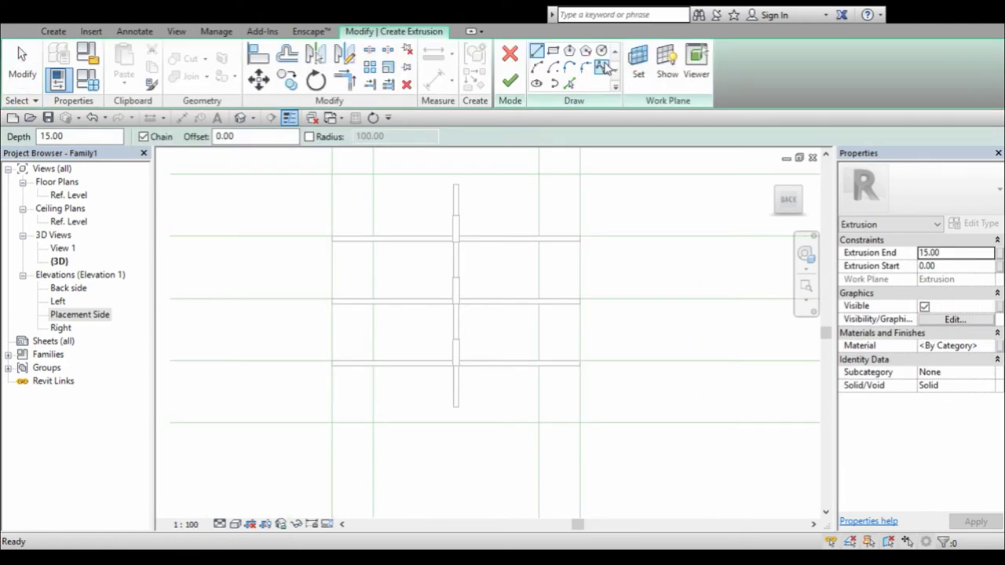
- Switch to the Circle draw tool for the round pipe extrusion
left_click(602, 50)
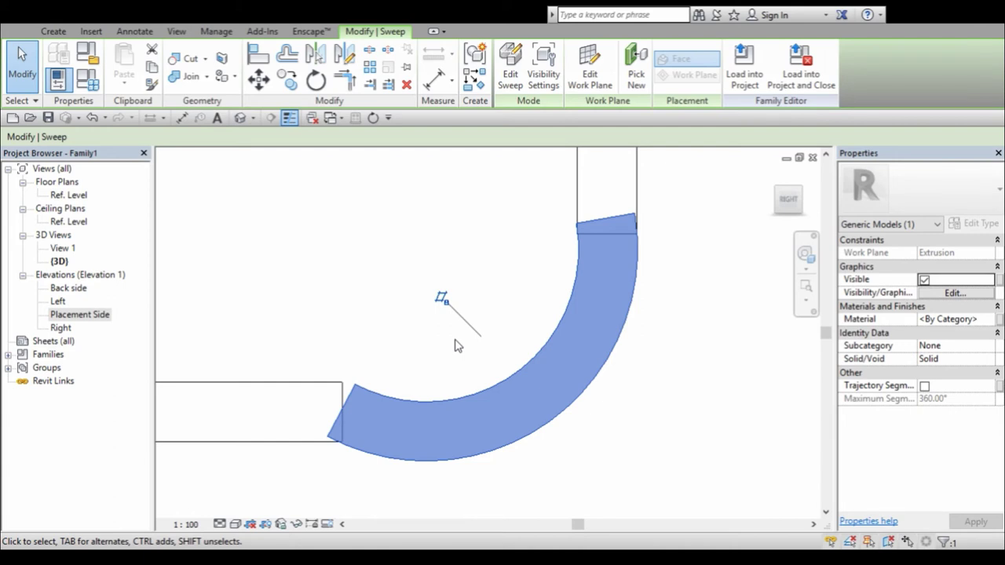
- Delete the arc from the curved bend's sweep path and select the three round bracket pieces
left_click(511, 67)
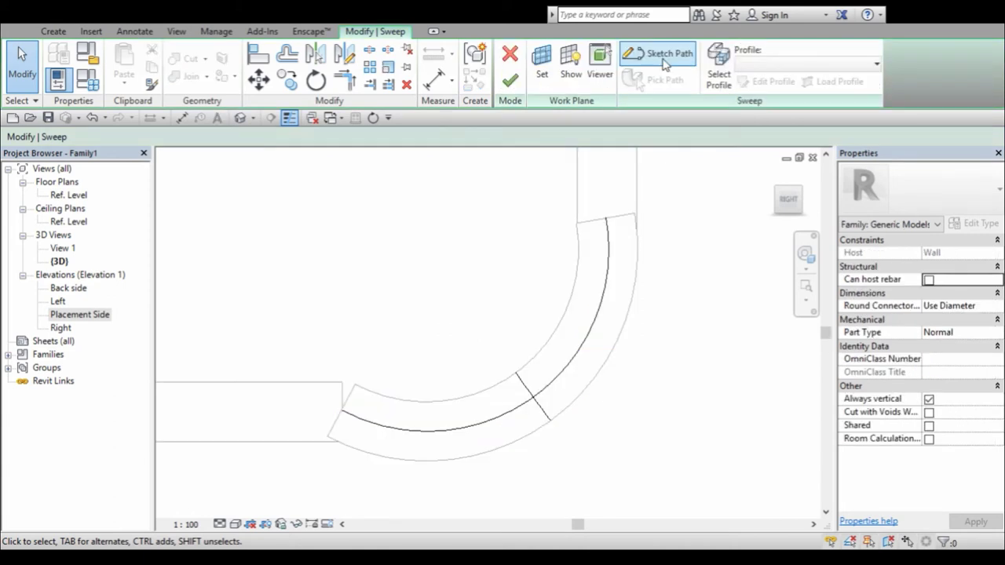
left_click(664, 63)
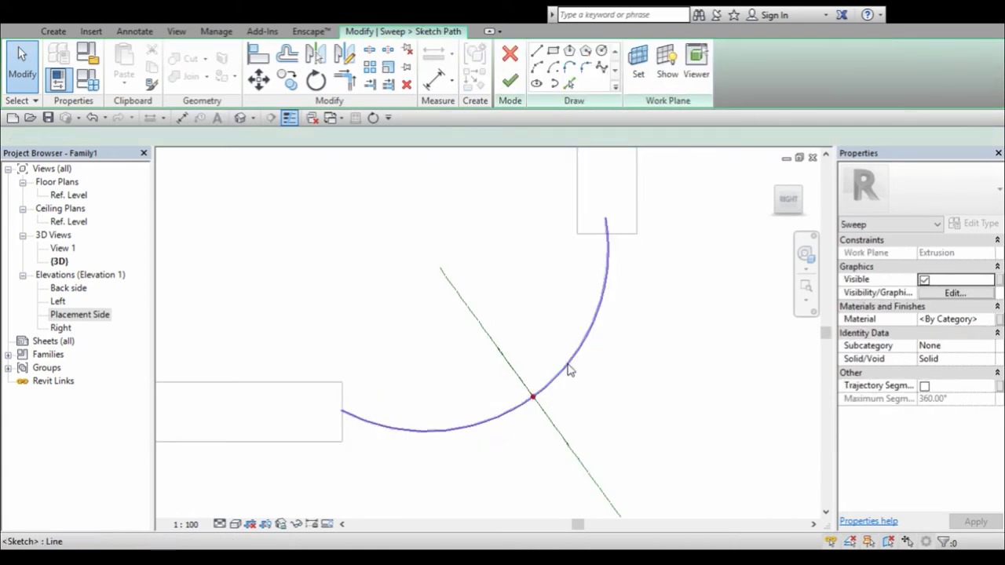
key("Delete")
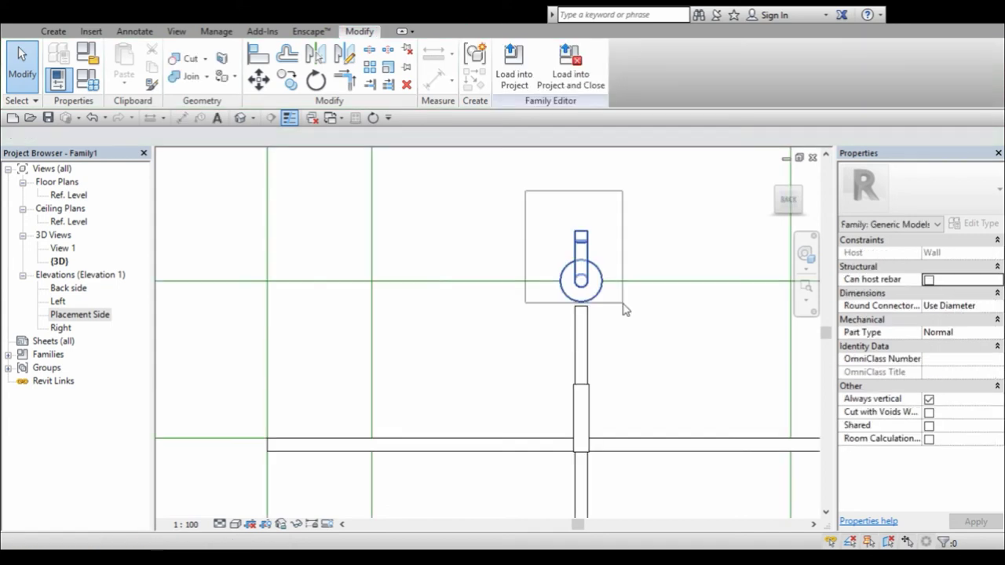
left_click_drag(622, 303, 622, 303)
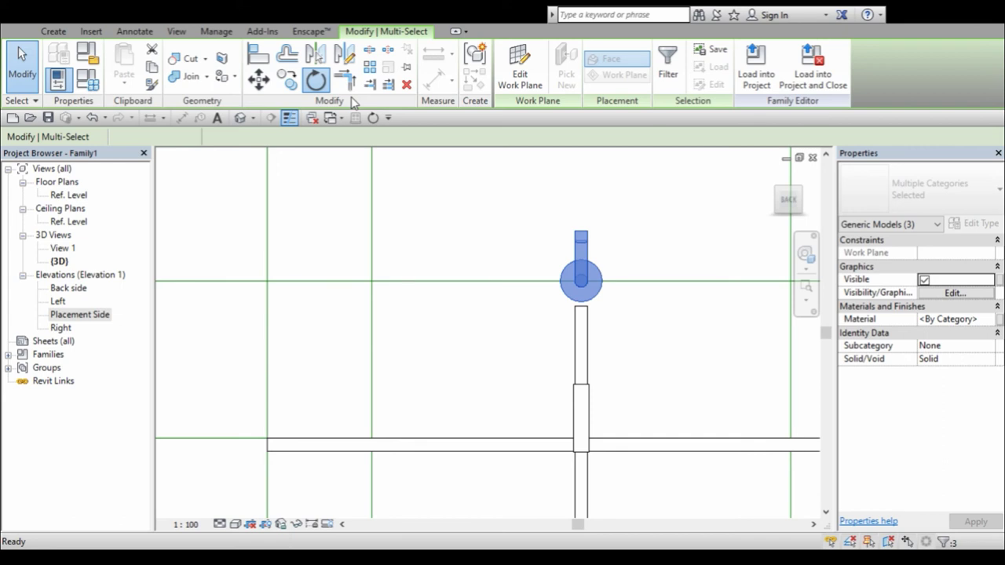
- Deselect the pipe connector and the remaining selected pieces
left_click(428, 327)
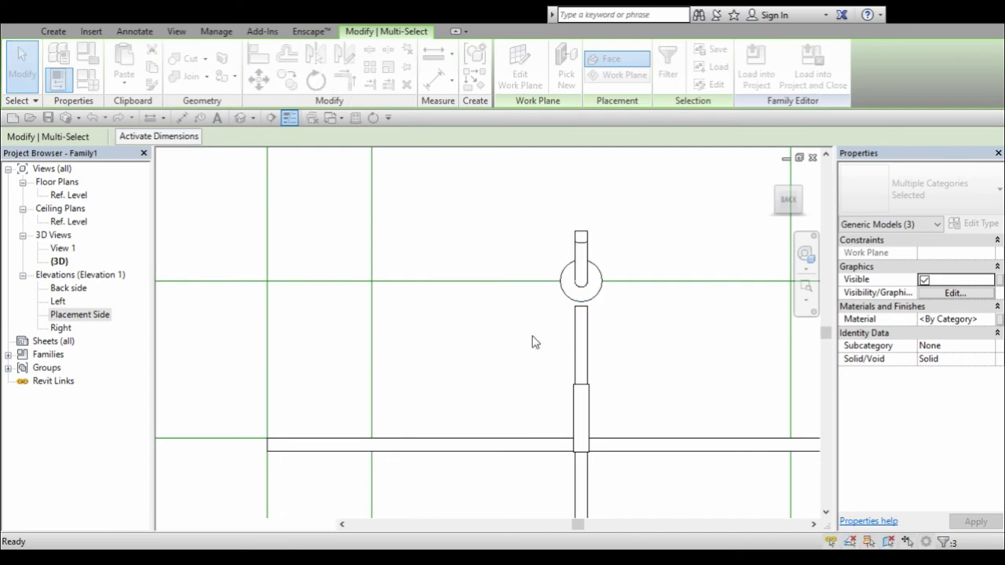
left_click(318, 268)
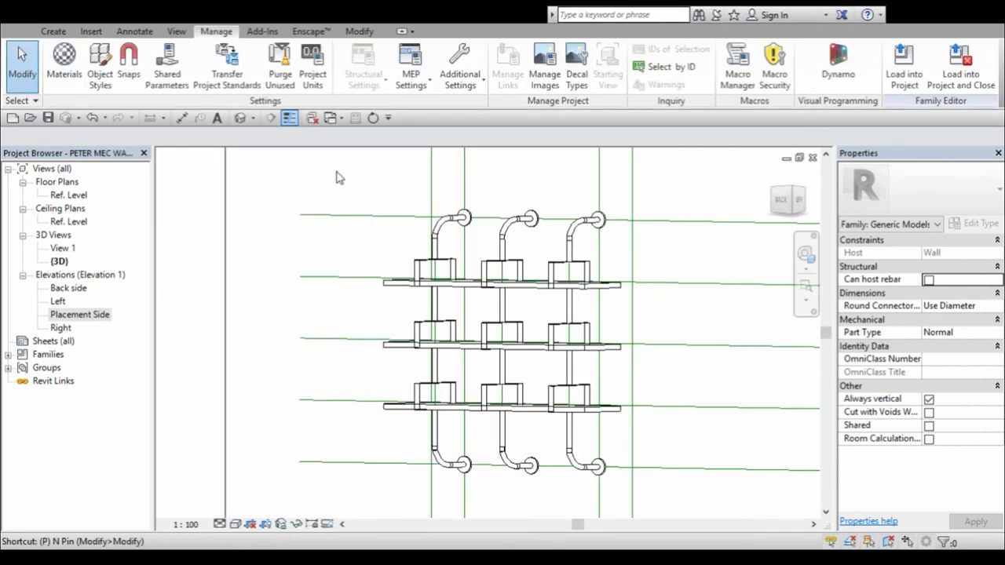
- Paint the grey lower shelf's top face with WOOD using the Paint tool (PT)
key("p")
key("t")
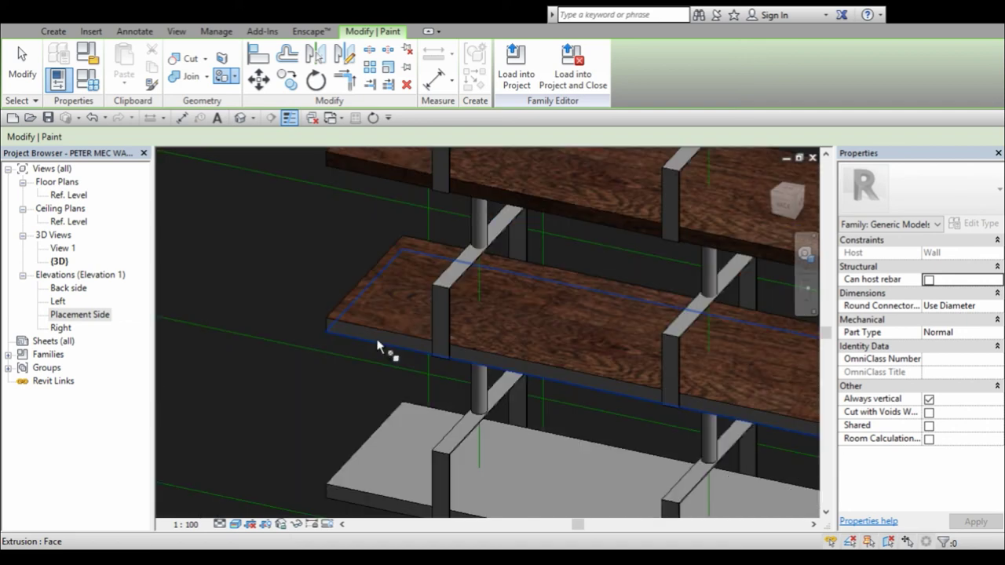
middle_click_drag(377, 345, 540, 310)
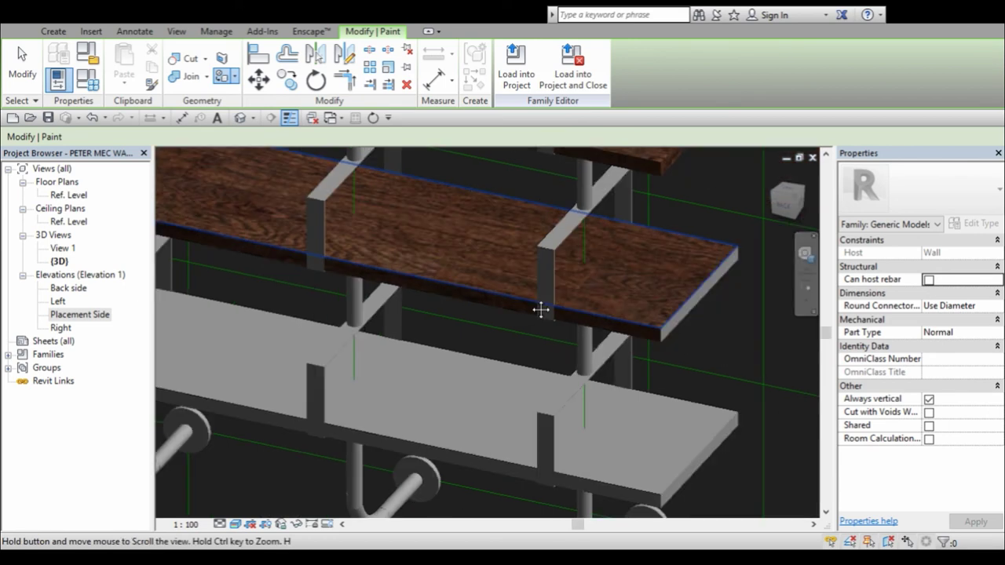
middle_click_drag(540, 310, 532, 166)
left_click(684, 332)
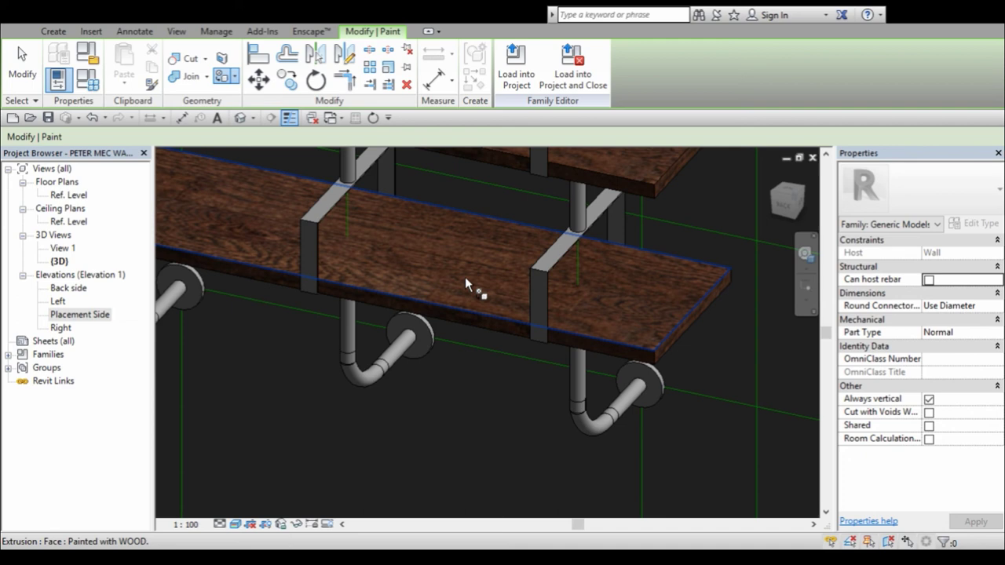
scroll(427, 305, "up", 3)
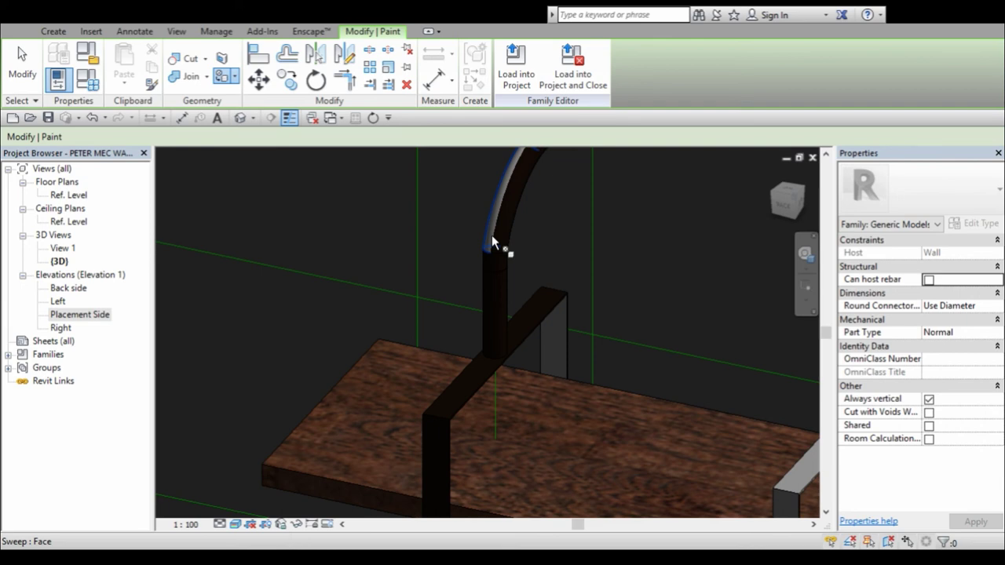
- Zoom and orbit the model to see the shelving side-on
scroll(491, 237, "up", 5)
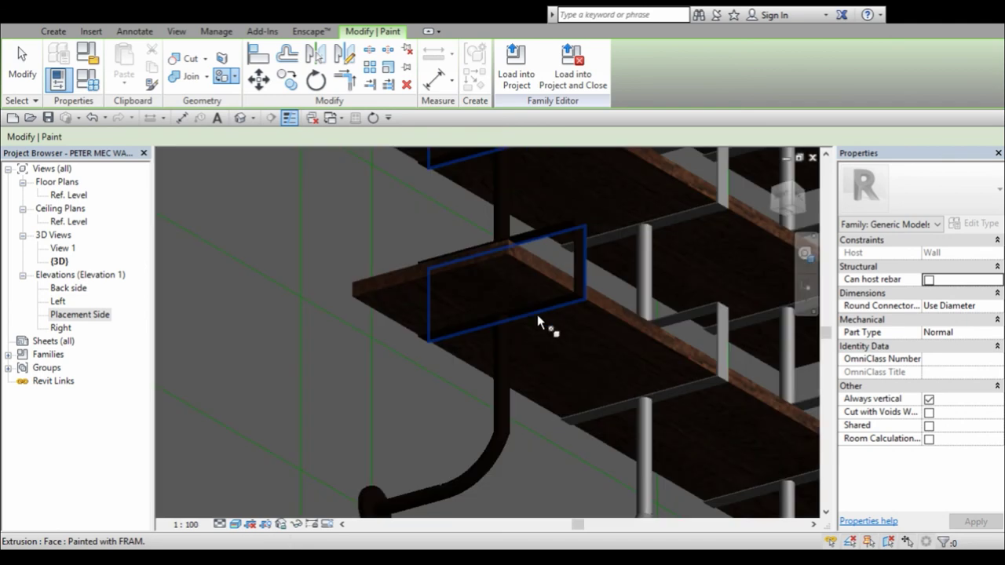
middle_click_drag(537, 314, 605, 413, "shift")
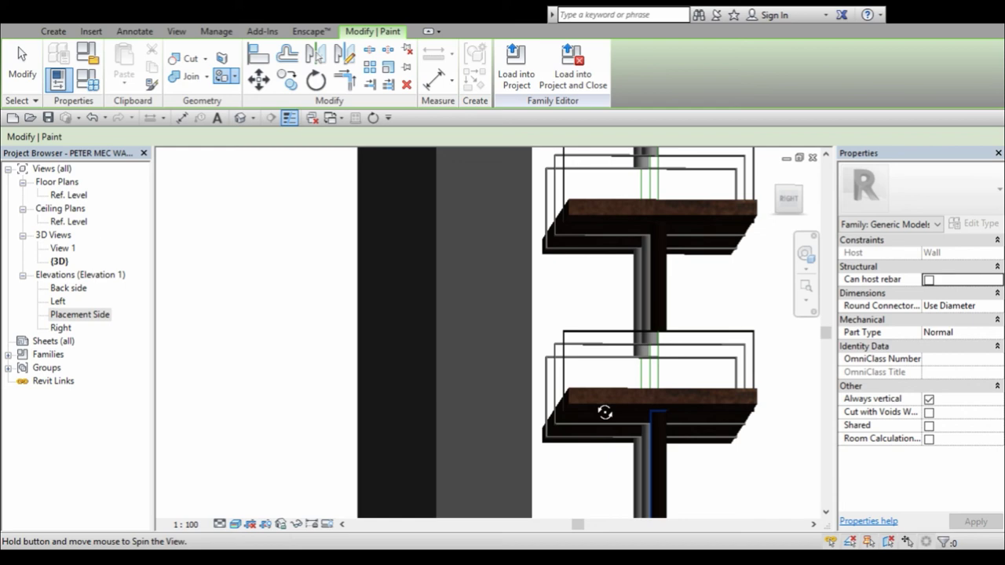
- Orbit and zoom to close-ups of the shelf edges and underside corner
middle_click_drag(605, 412, 363, 360, "shift")
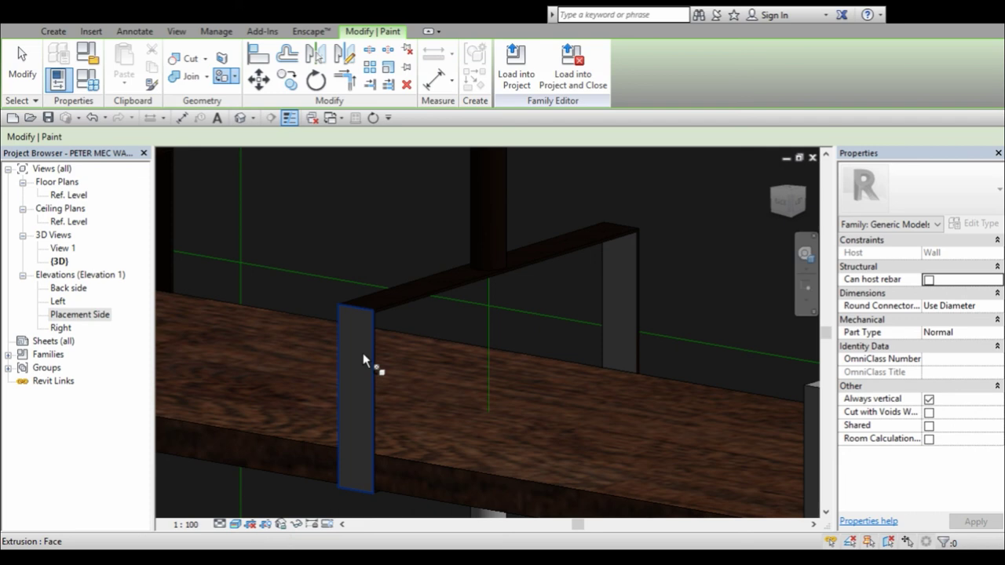
scroll(364, 359, "up", 2)
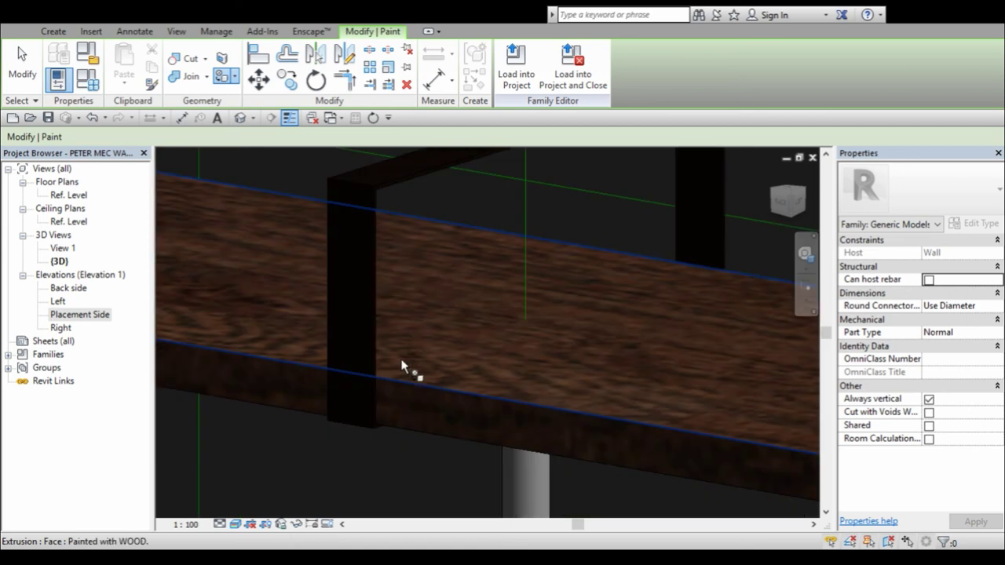
scroll(401, 366, "up", 2)
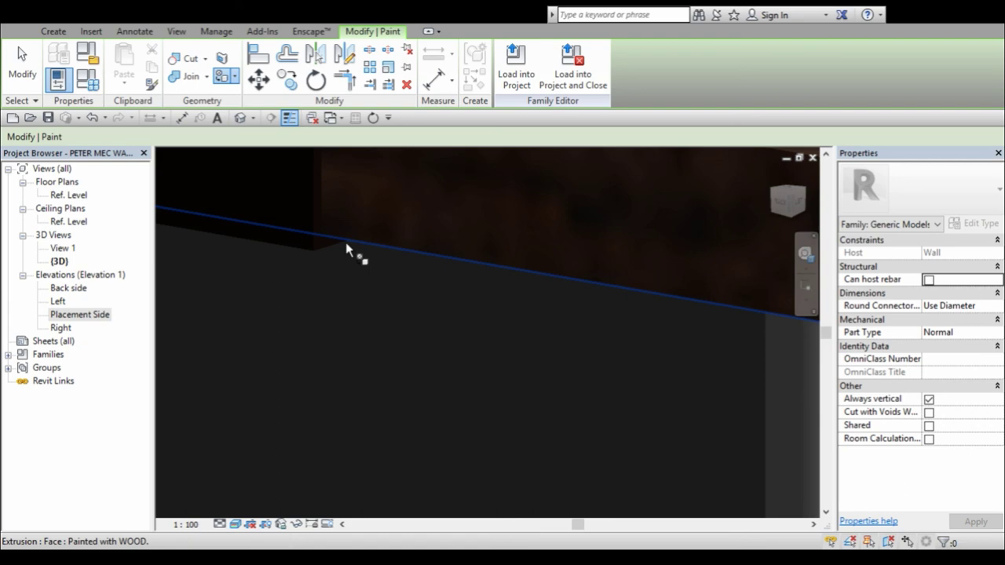
mouse_move(346, 250)
middle_mouse_down("shift")
mouse_move(541, 280)
mouse_move(481, 176)
middle_mouse_up("shift")
scroll(540, 281, "down", 2)
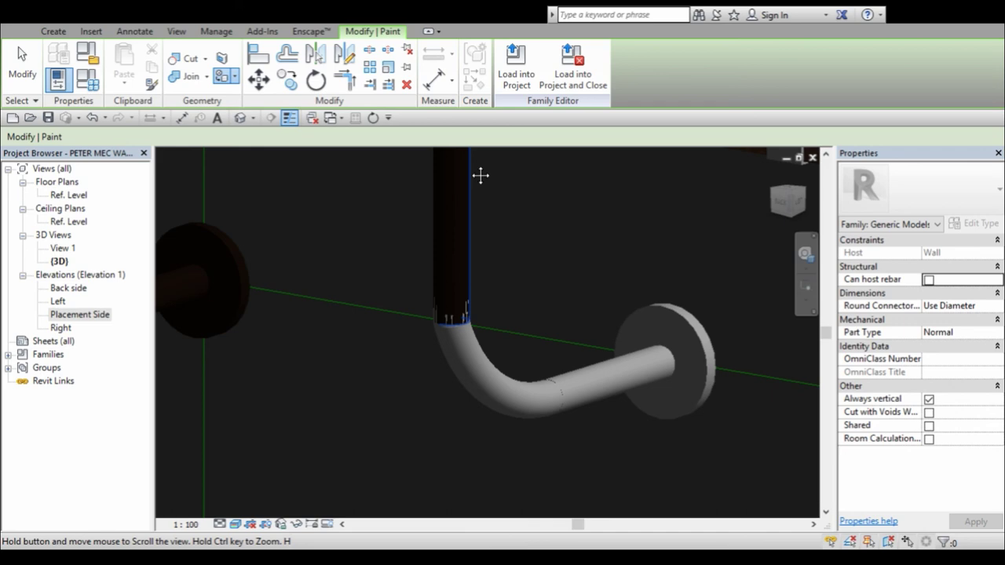
- Orbit around the remaining pipe bend, then review the finished shelving
middle_click_drag(481, 176, 299, 275, "shift")
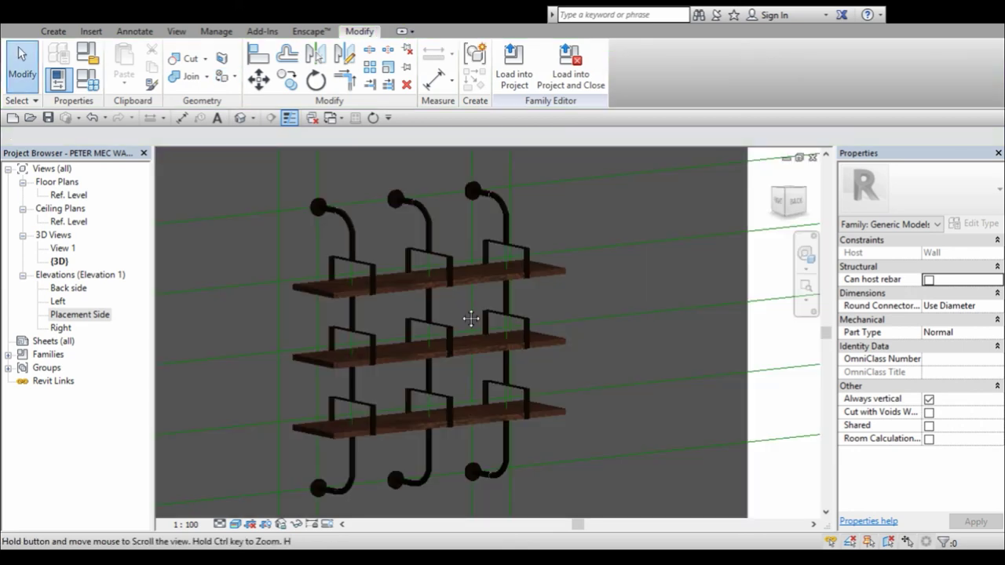
middle_click_drag(471, 318, 455, 318, "shift")
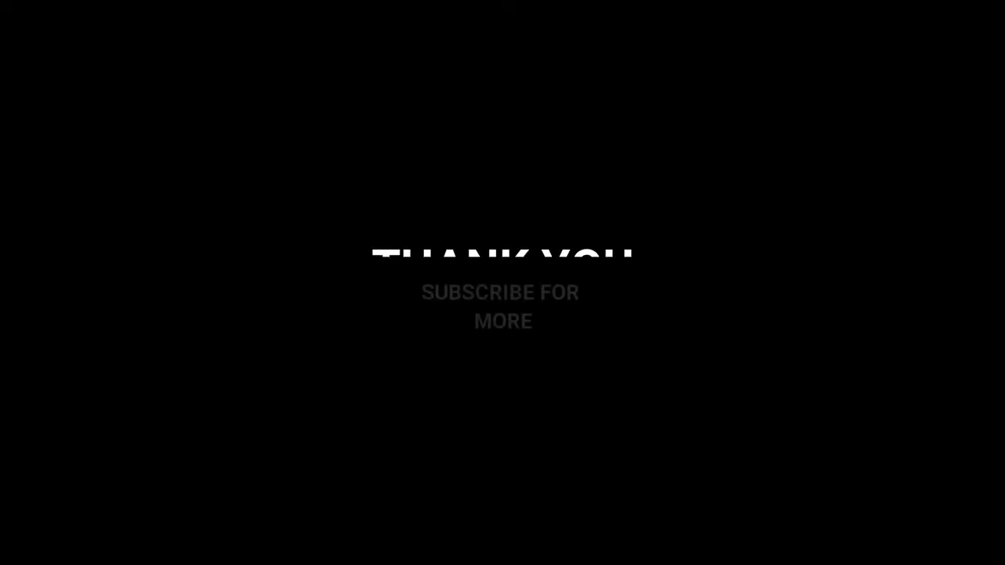